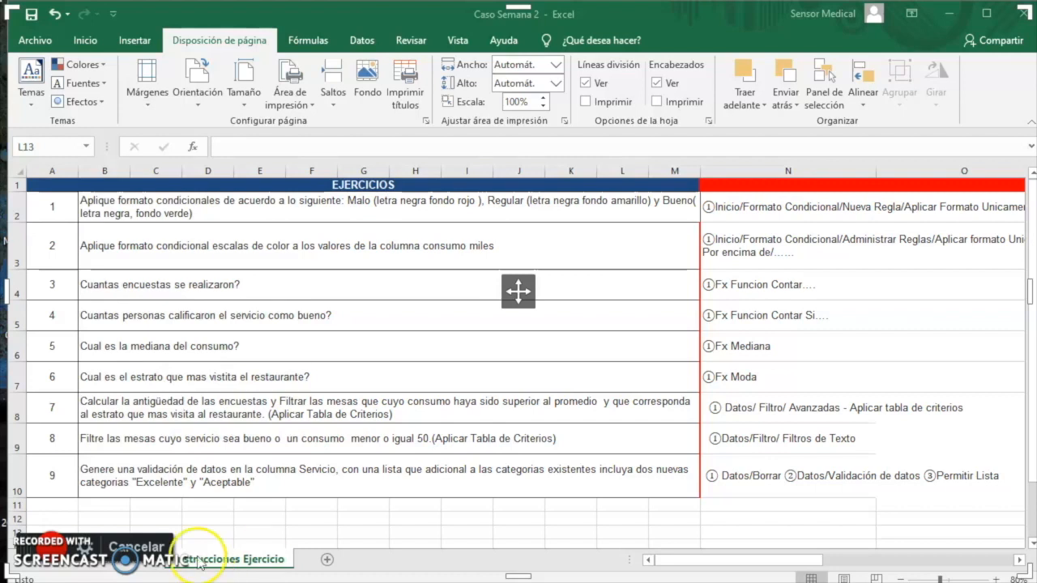
On the survey data sheet, start a formula in B2 with the DIAS360 function from the date and time category
left_click(138, 565)
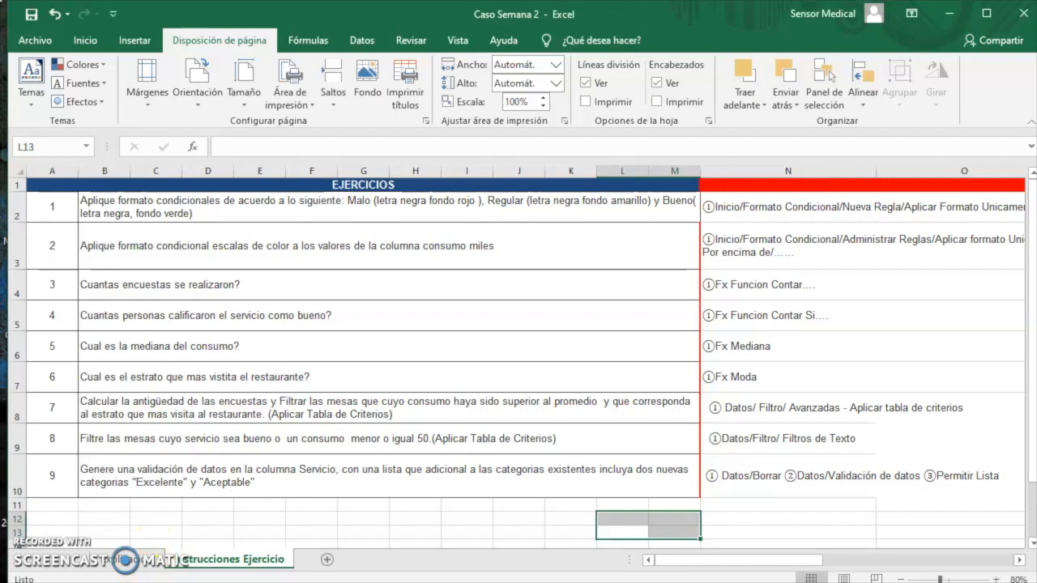
left_click(137, 561)
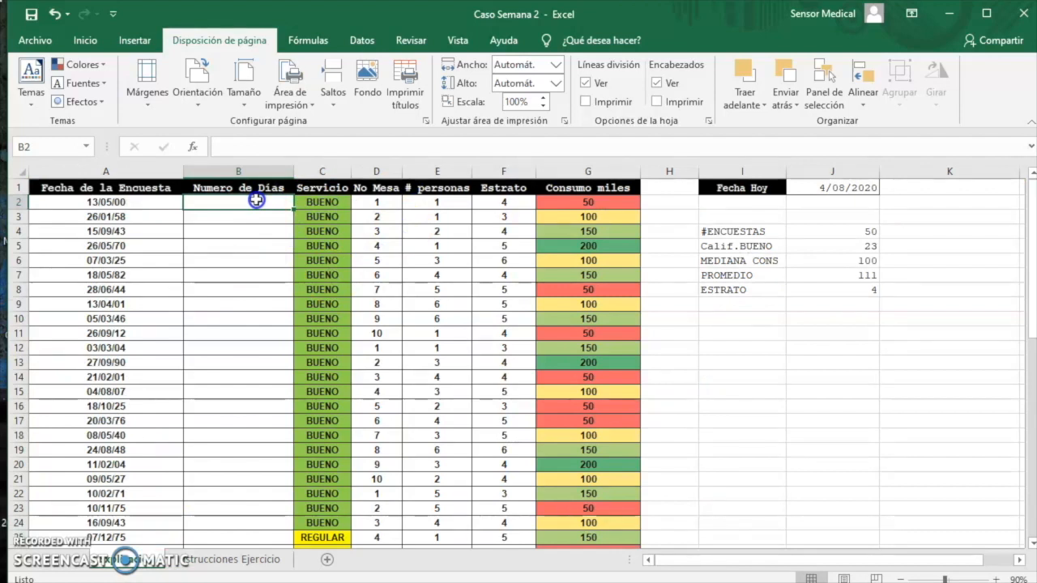
type("=")
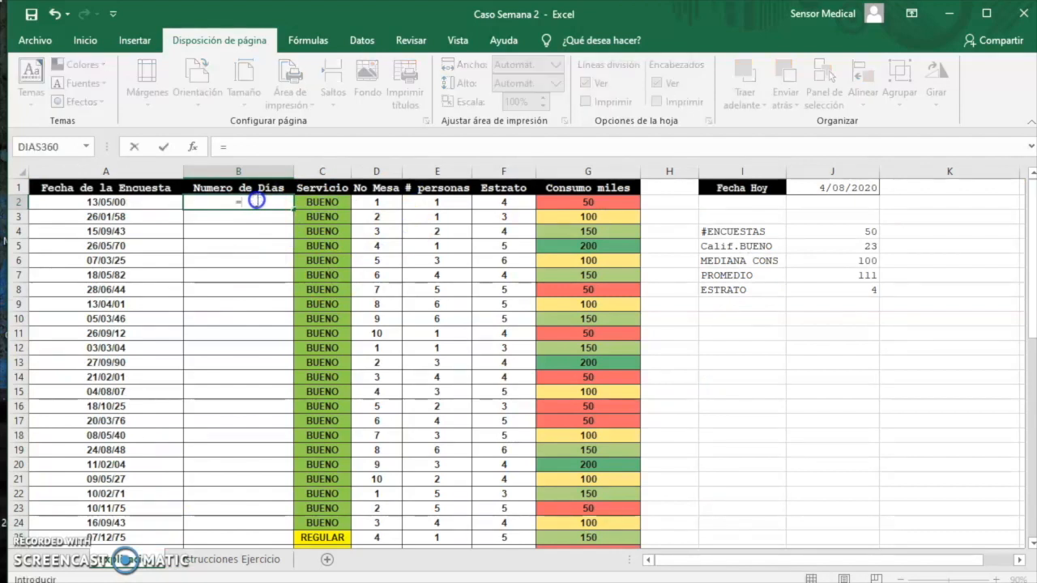
left_click(192, 147)
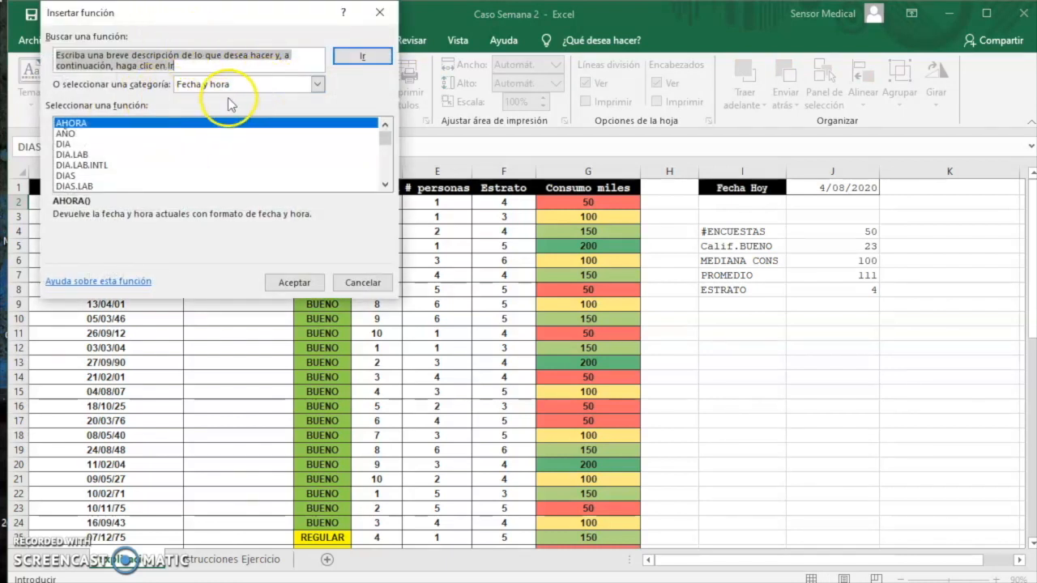
scroll(235, 180, "down", 1)
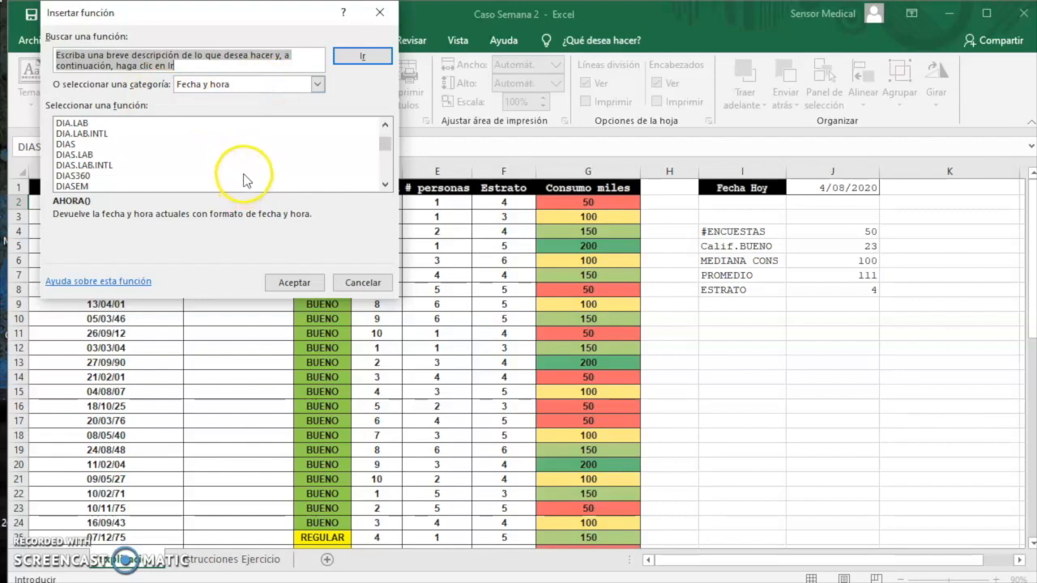
left_click(97, 175)
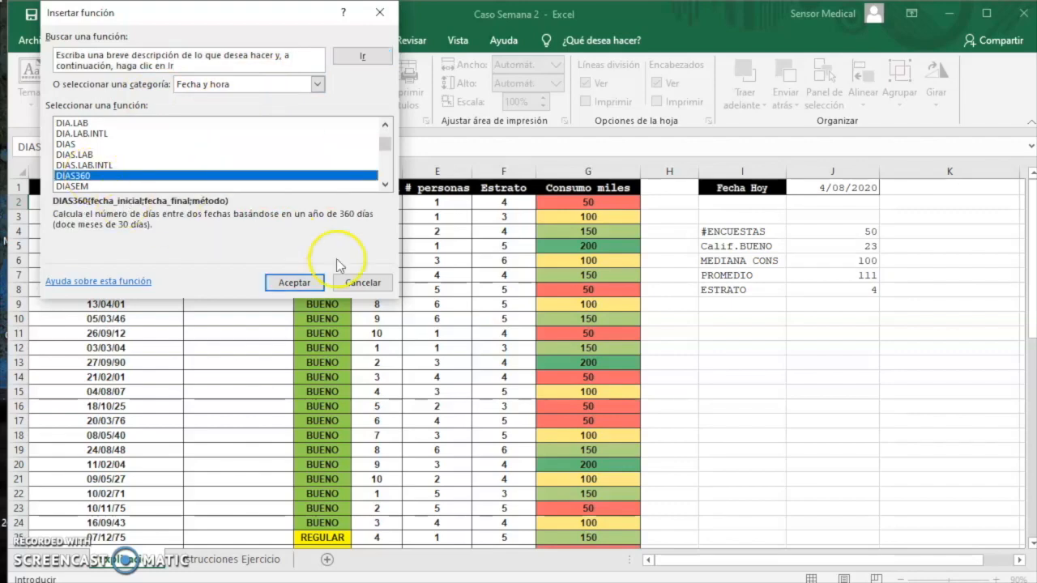
left_click(293, 284)
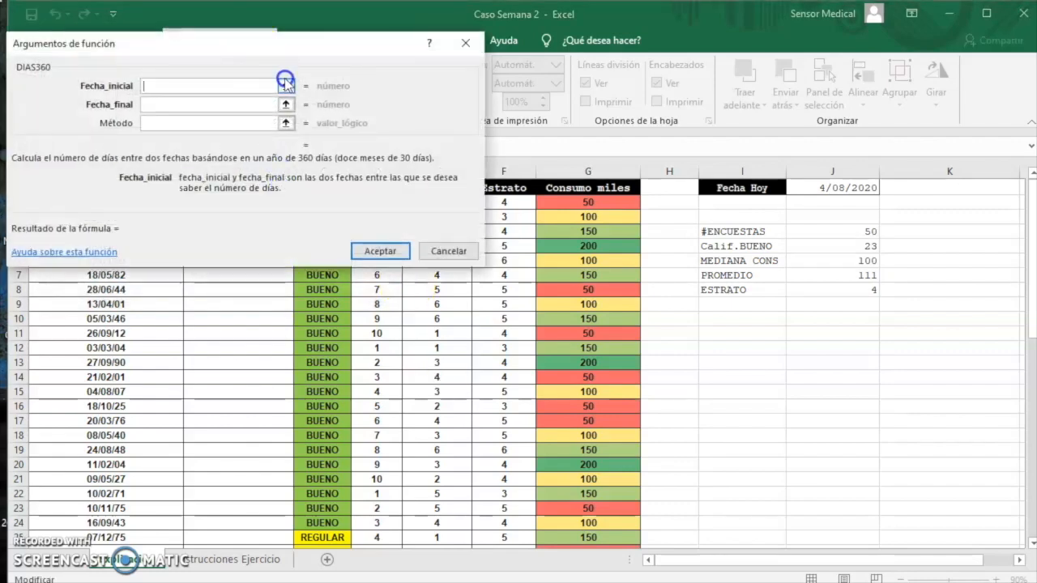
Set the DIAS360 start date to A2 and its end date to J1, and enter the formula in B2
left_click(286, 85)
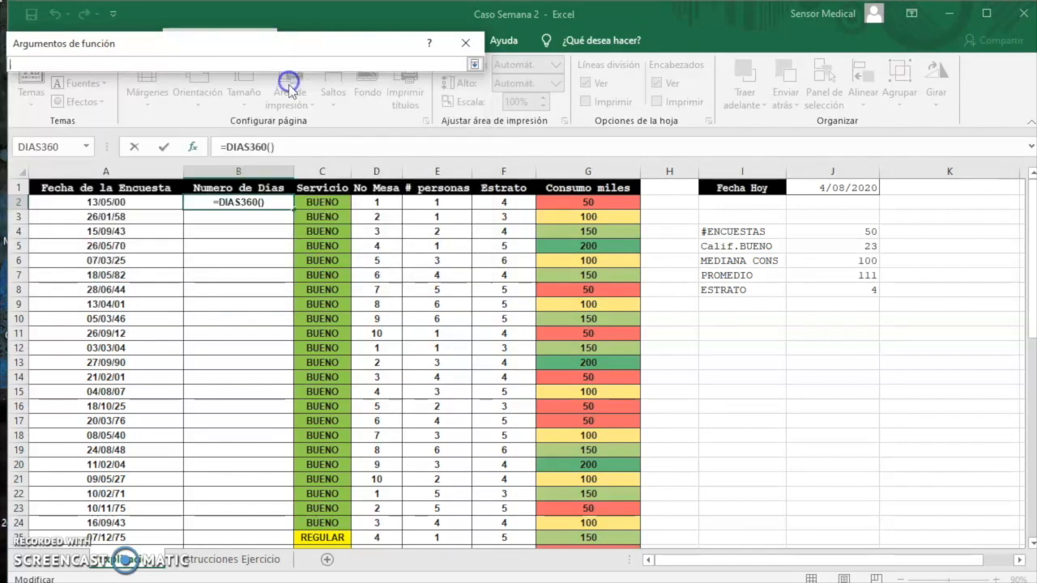
left_click(145, 203)
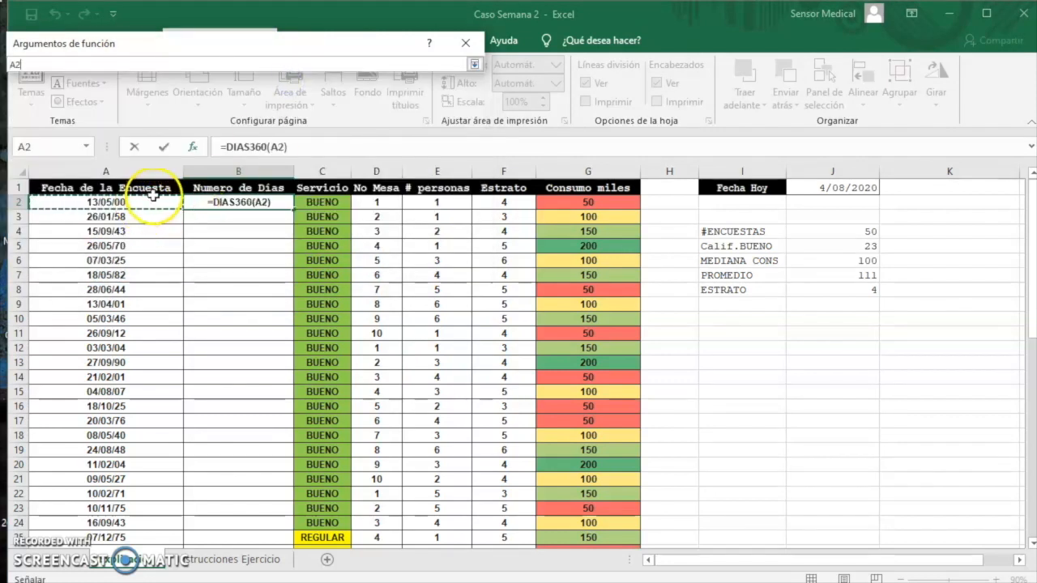
left_click(474, 64)
left_click(286, 105)
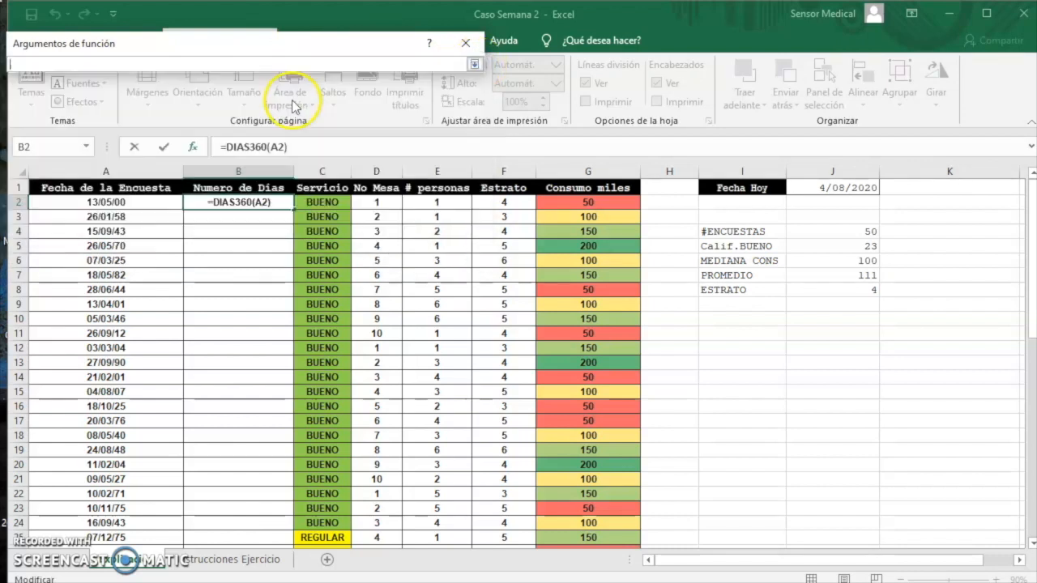
left_click(859, 188)
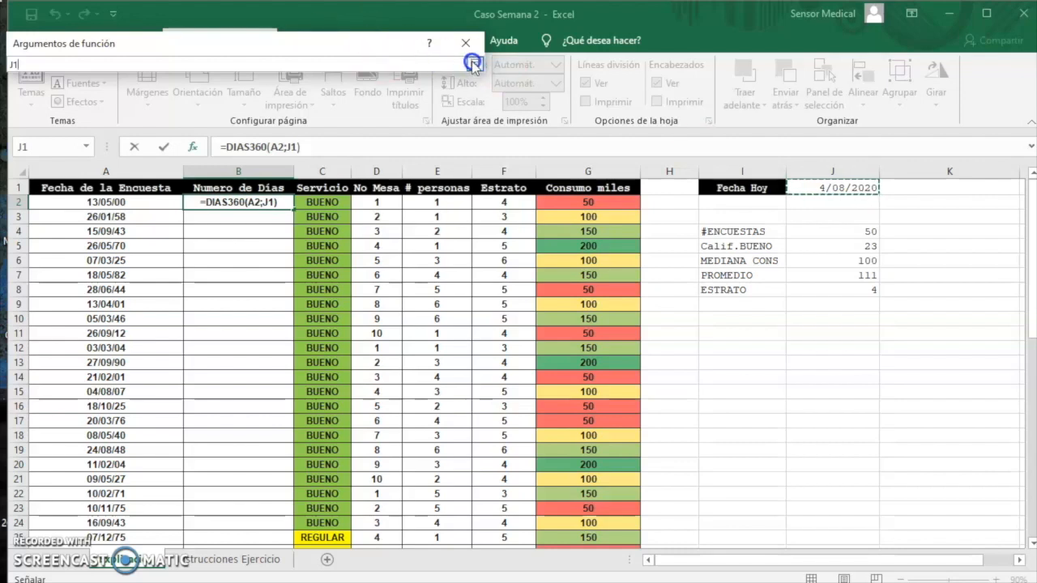
left_click(474, 64)
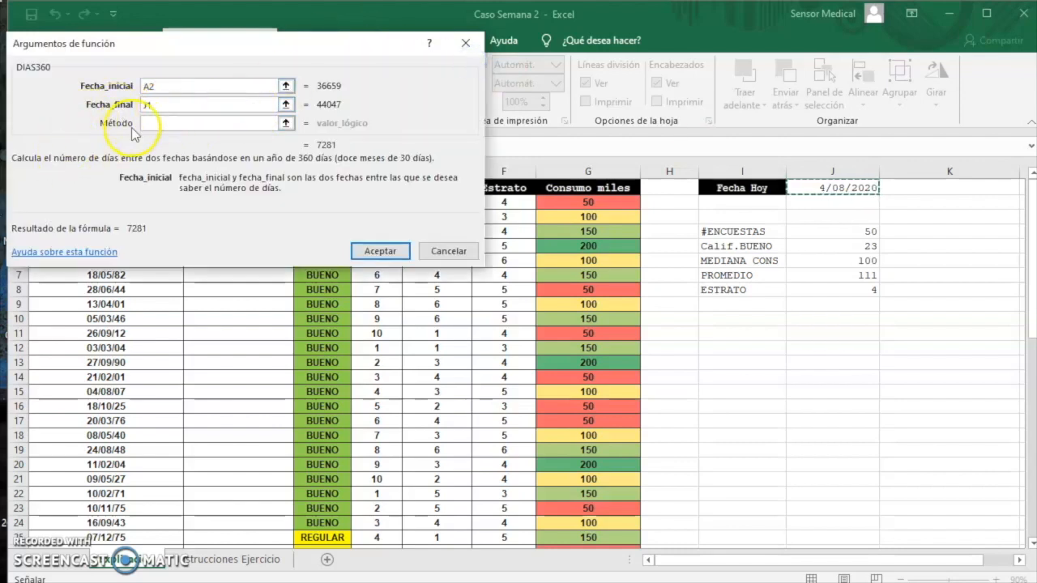
left_click(379, 252)
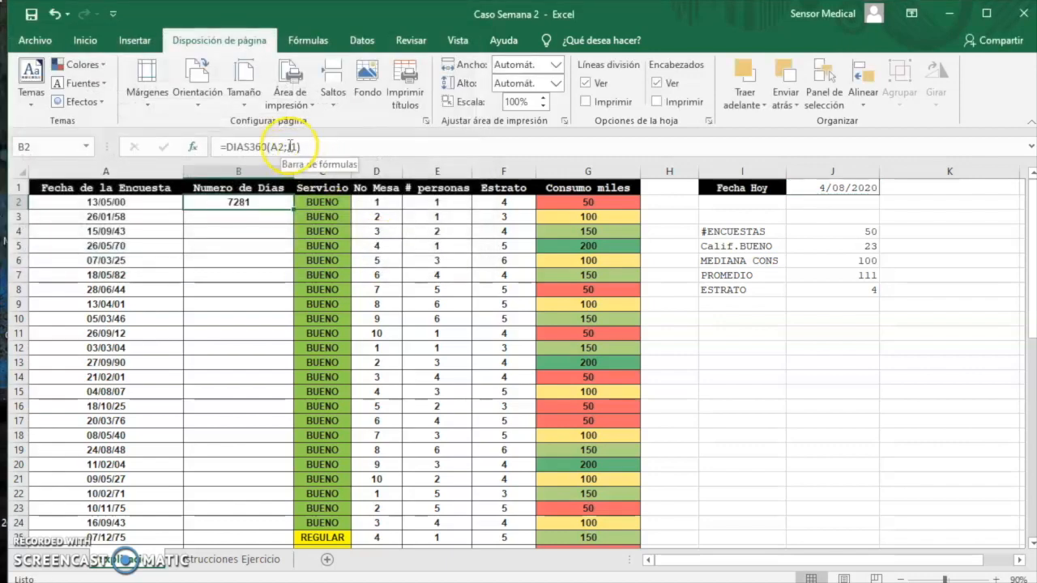
Make the end date reference in the B2 formula absolute as $J$1
left_click(289, 147)
left_click(282, 148)
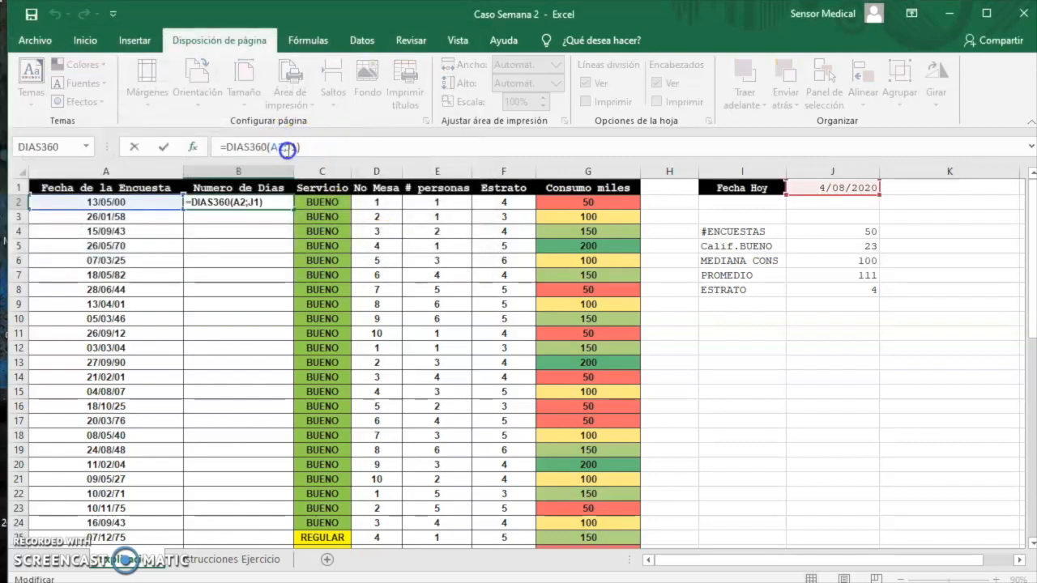
left_click(284, 148)
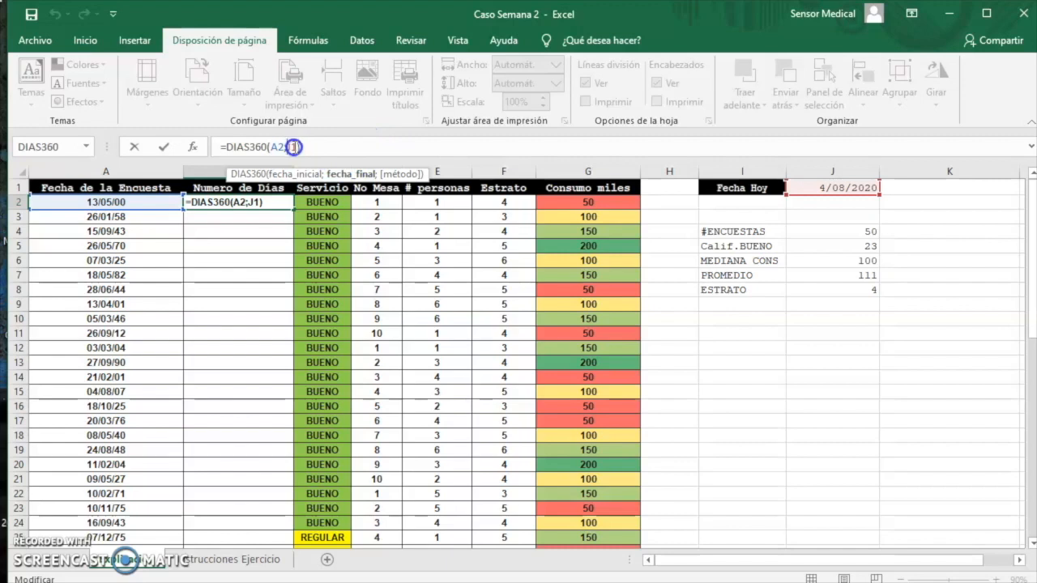
type("$J$")
key("Return")
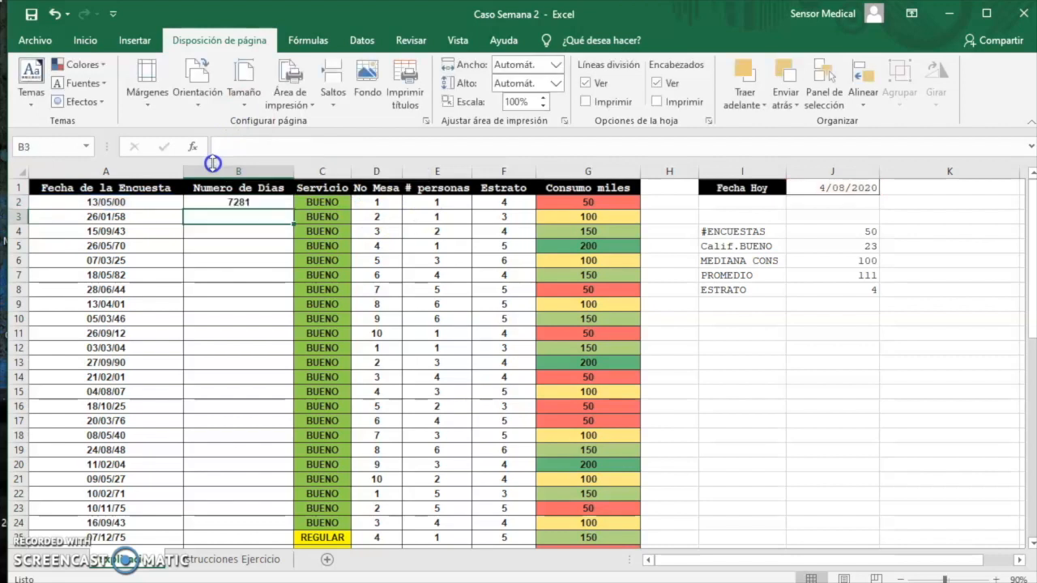
Divide the B2 formula by 360 so it reads =DIAS360(A2;$J$1)/360
key("Up")
key("F2")
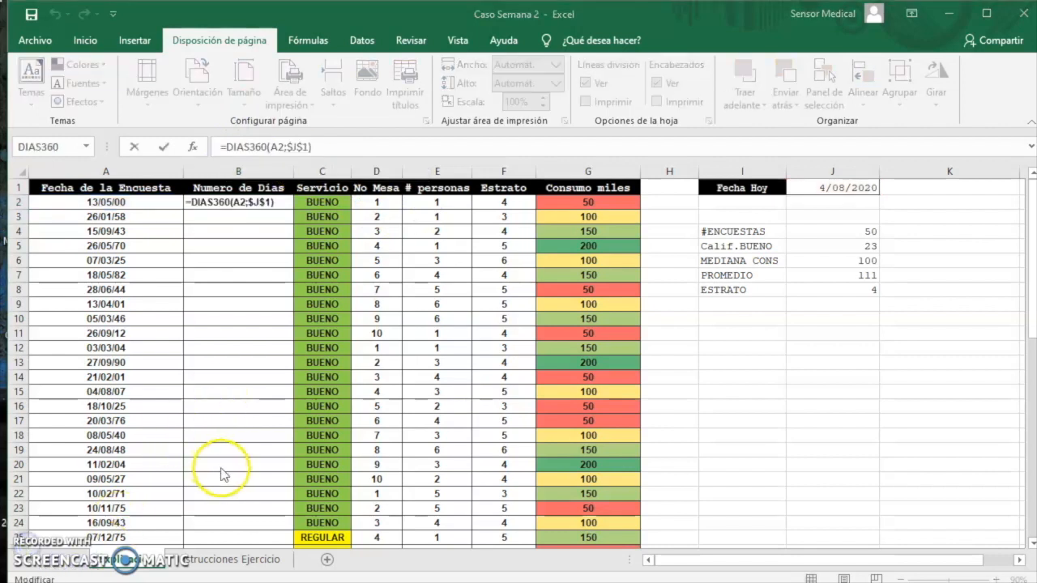
left_click(325, 146)
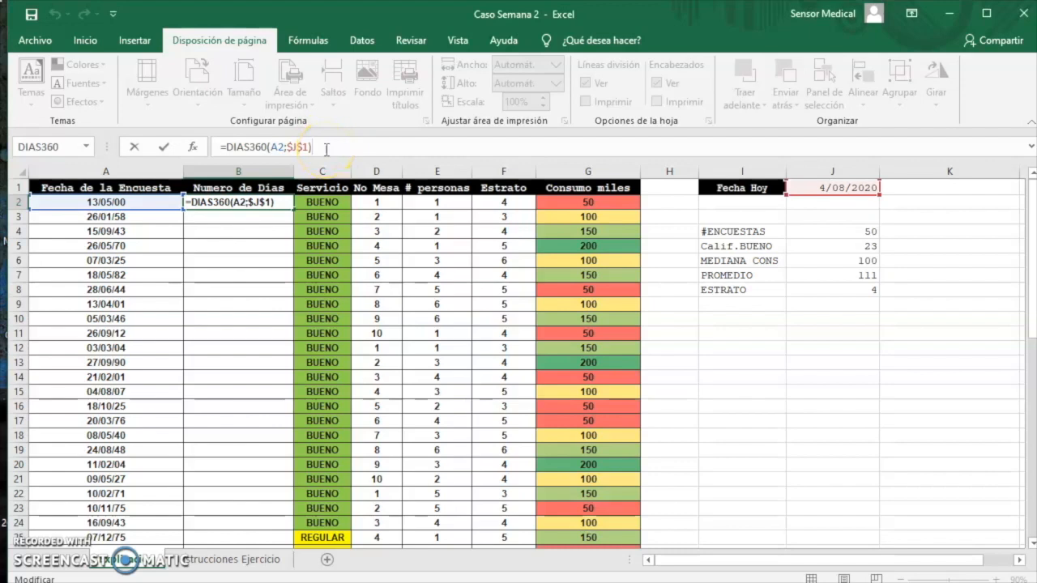
type("/360")
key("Return")
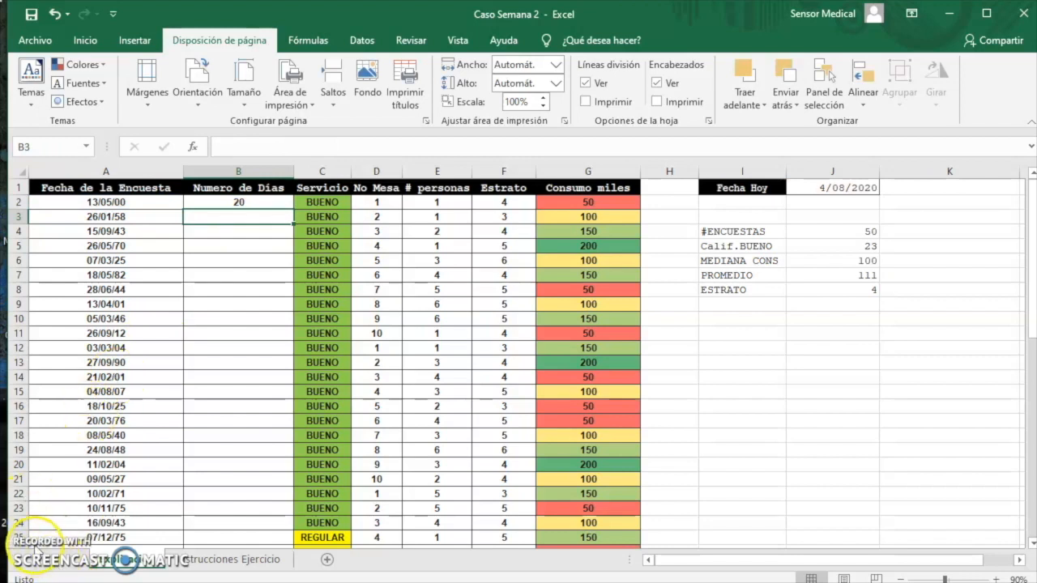
Fill the B2 formula down the Numero de Dias column to the last survey row
left_click(243, 203)
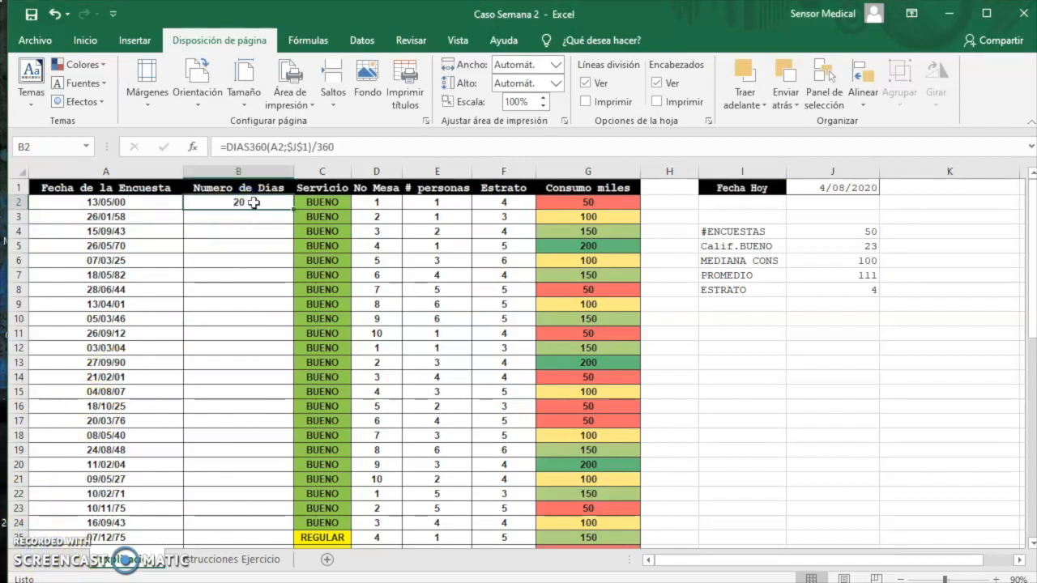
double_click(292, 208)
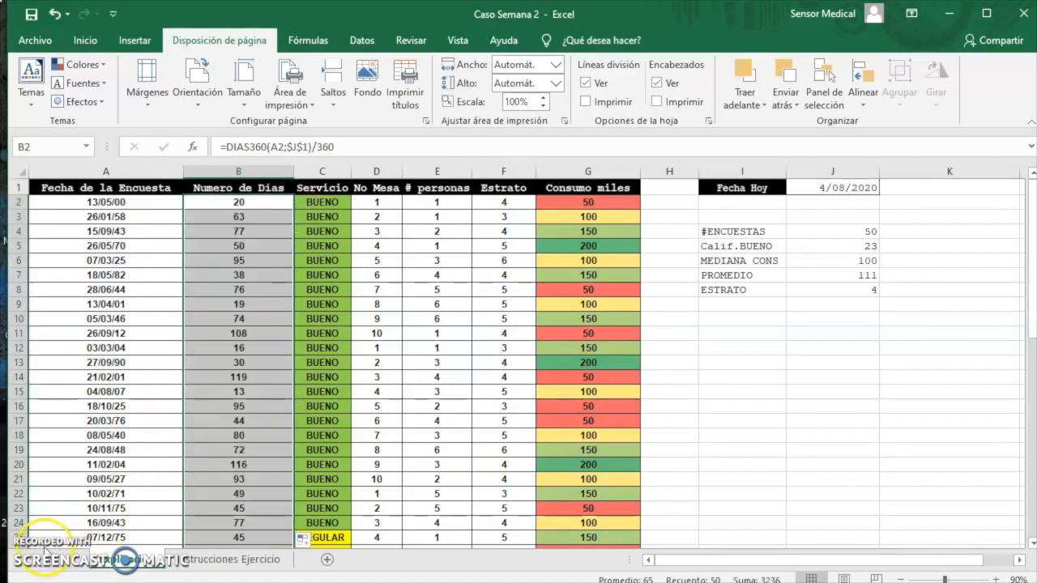
key("Down")
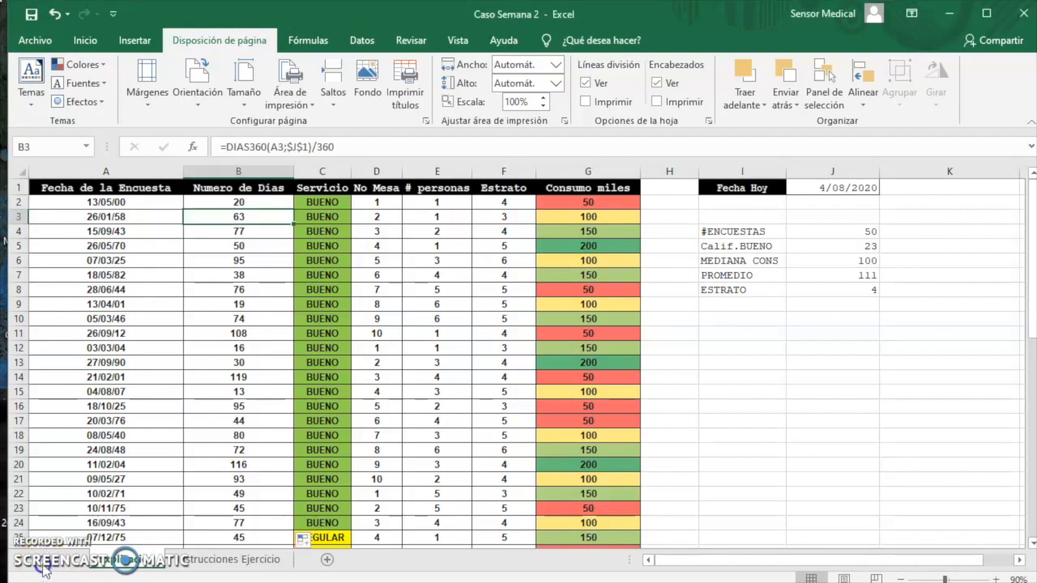
Below the survey table, enter =G1 in A53 to bring in the Consumo miles header for the criteria table
scroll(519, 357, "down", 12)
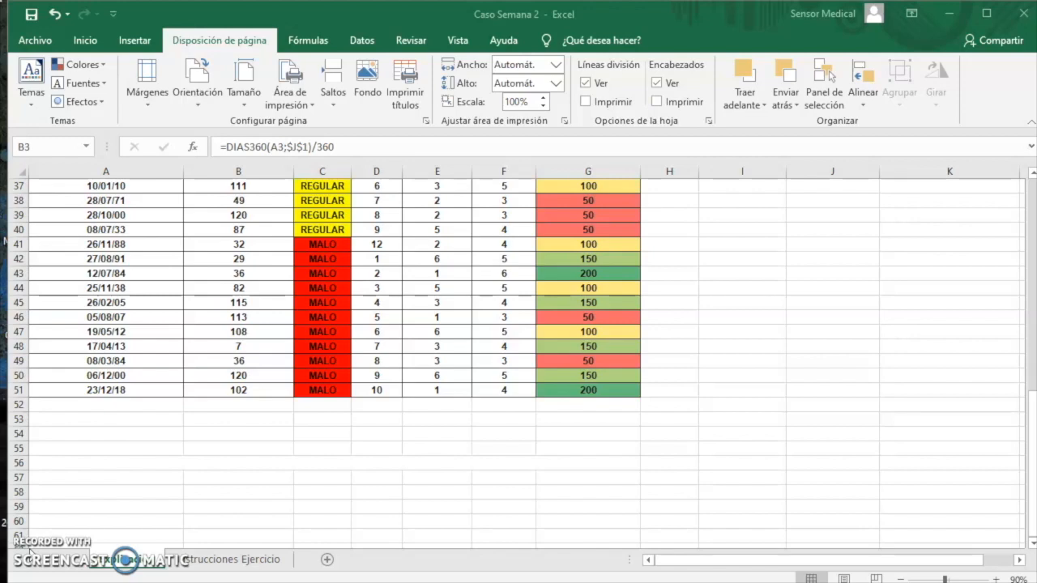
scroll(70, 527, "up", 12)
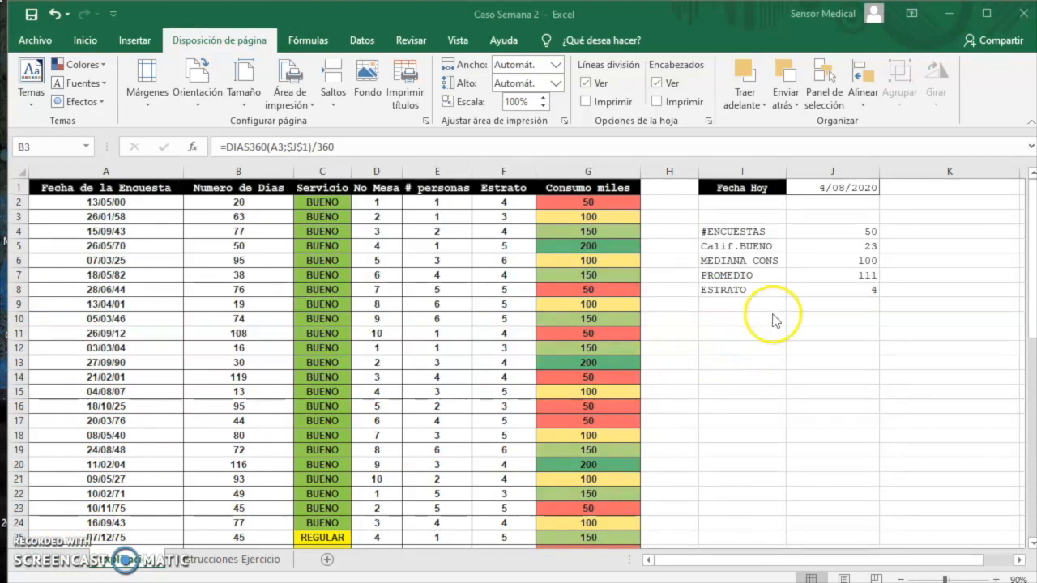
scroll(766, 368, "down", 12)
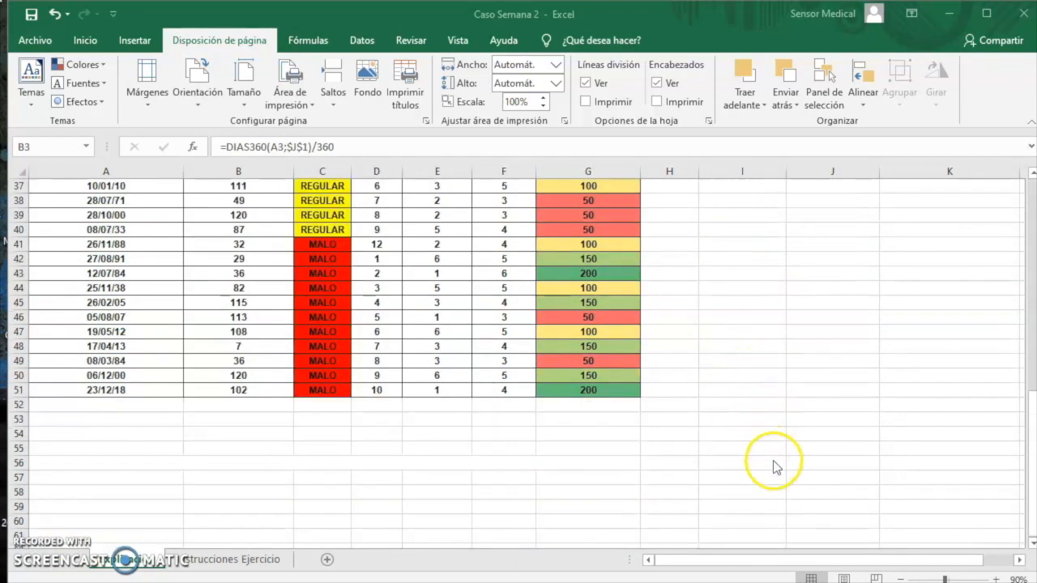
scroll(774, 467, "down", 3)
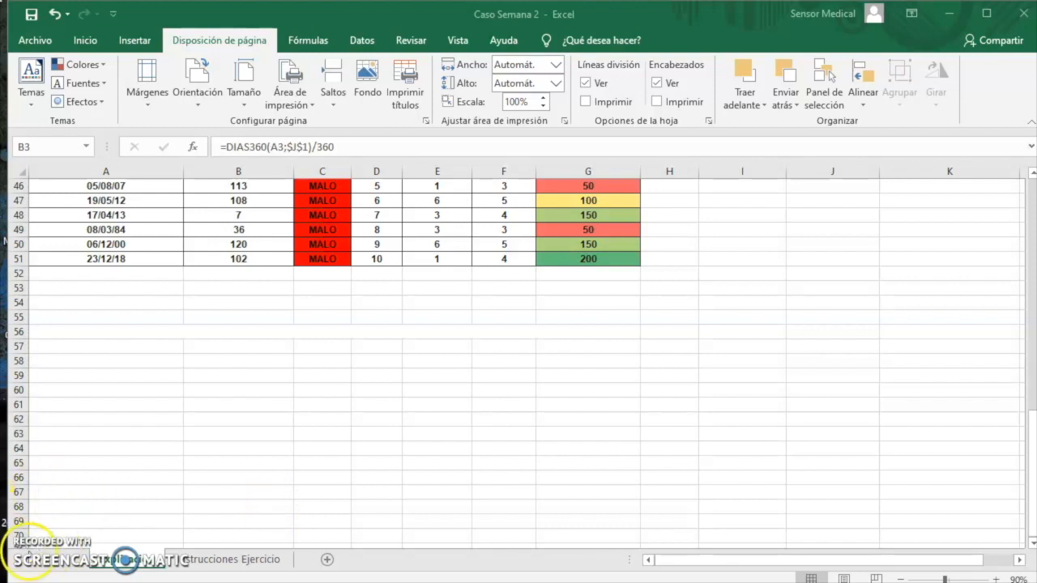
left_click(124, 287)
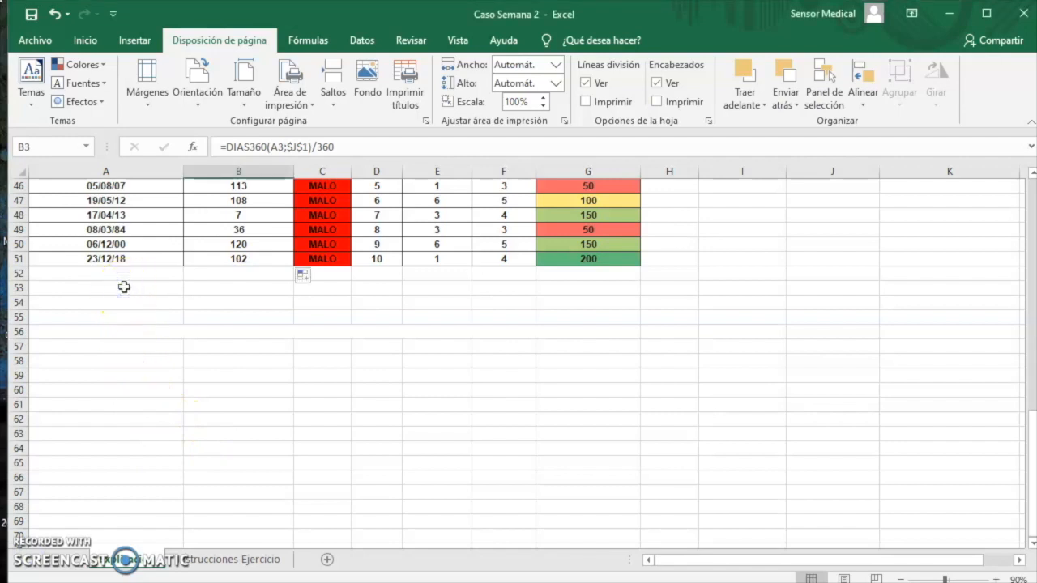
double_click(109, 289)
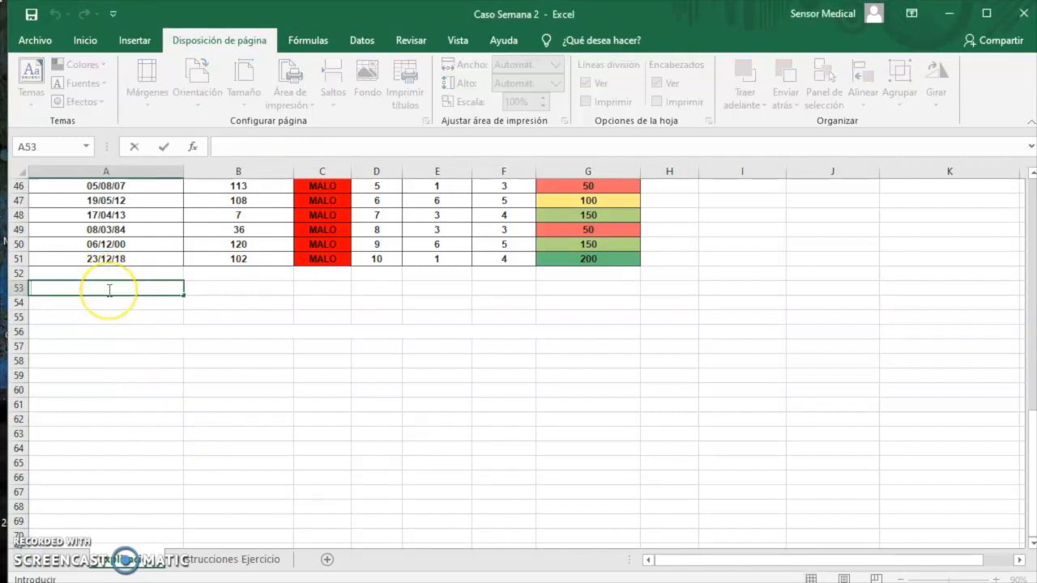
type("=")
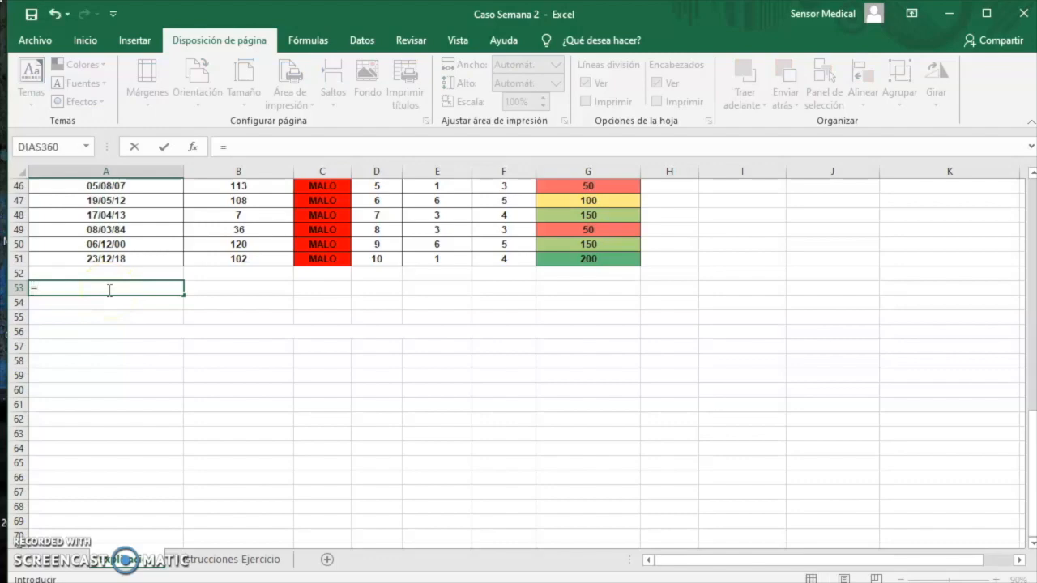
scroll(381, 470, "up", 6)
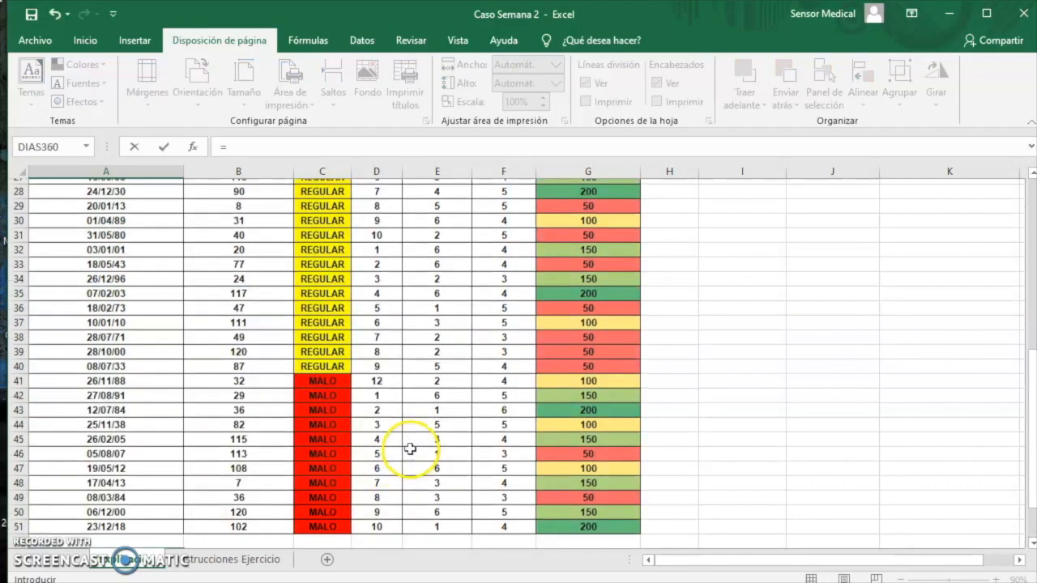
scroll(413, 446, "up", 9)
left_click(610, 187)
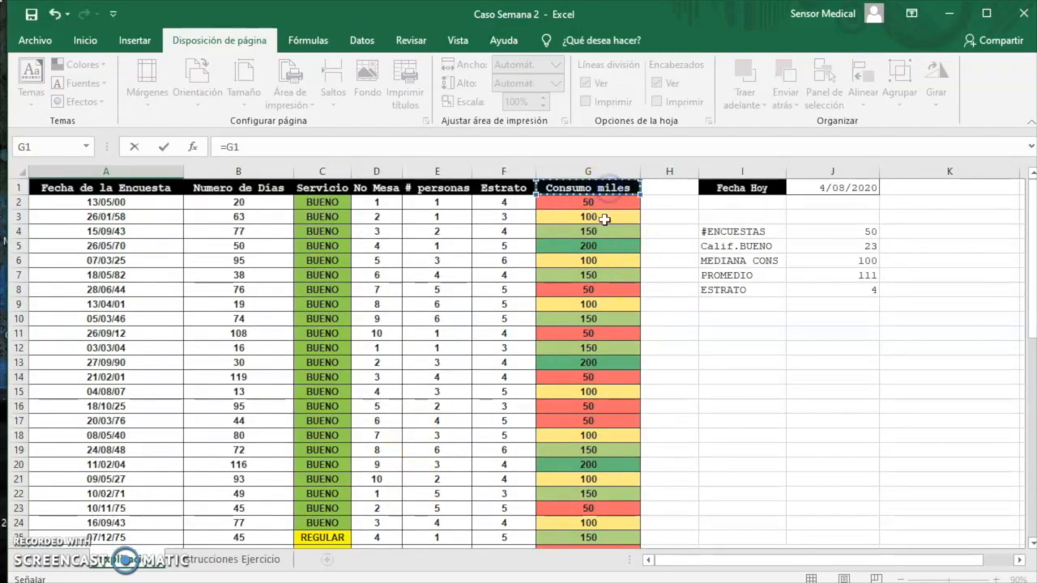
key("Return")
Enter =F1 in B53 to bring in the Estrato header for the criteria table
scroll(319, 364, "down", 3)
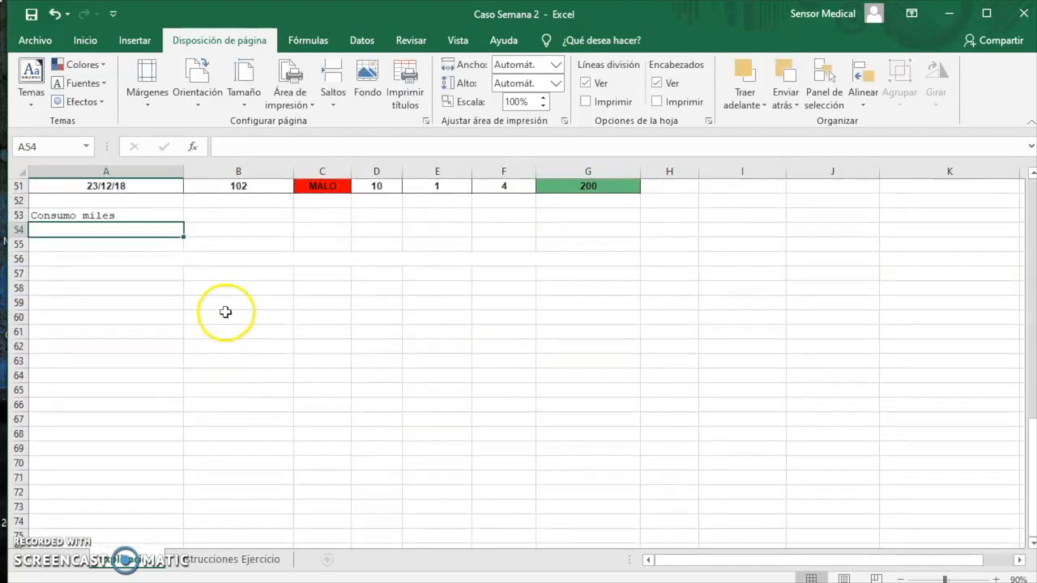
scroll(226, 312, "up", 1)
left_click(233, 261)
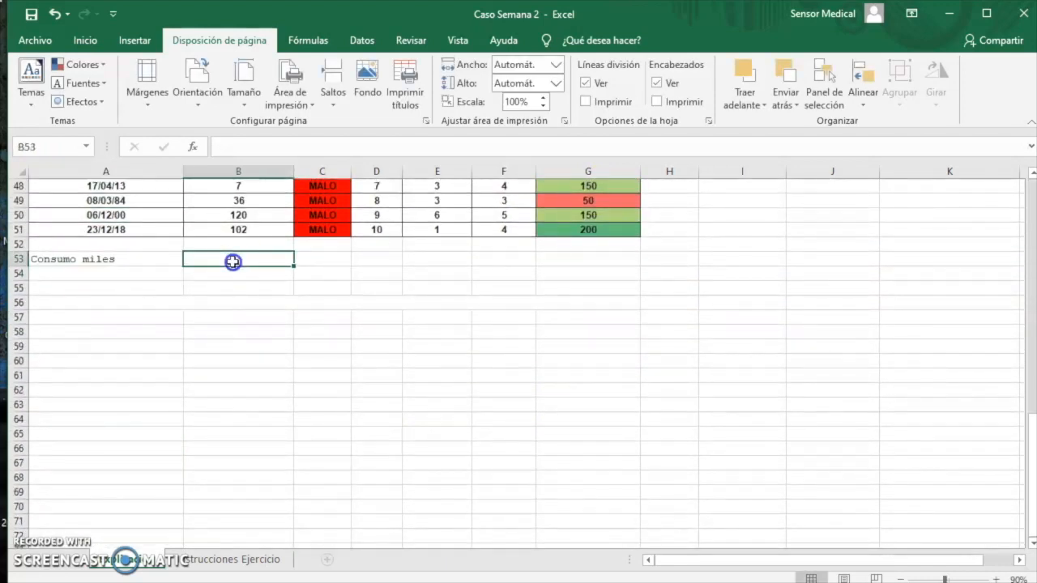
type("=")
scroll(243, 273, "up", 16)
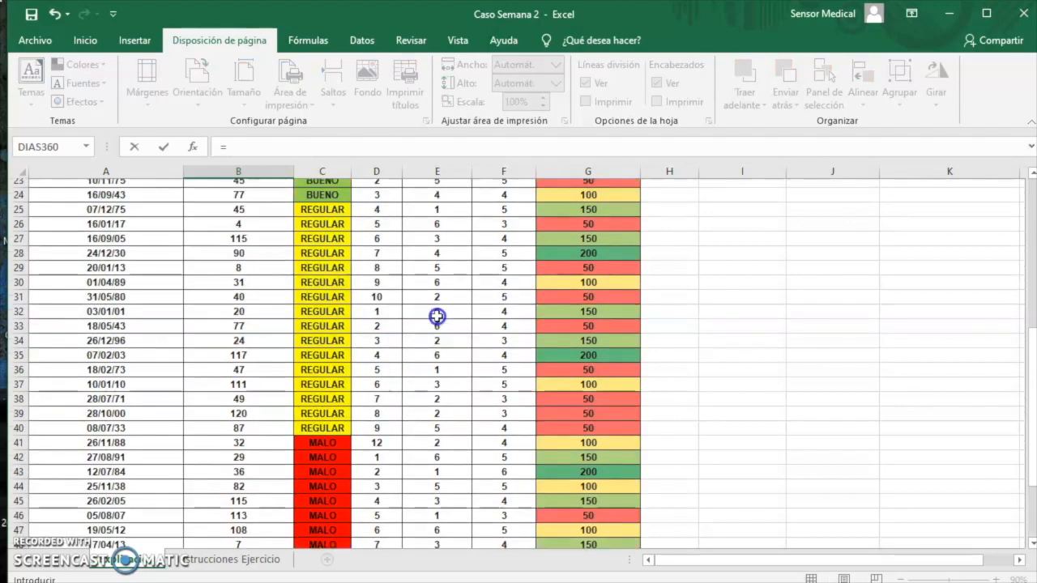
left_click(521, 192)
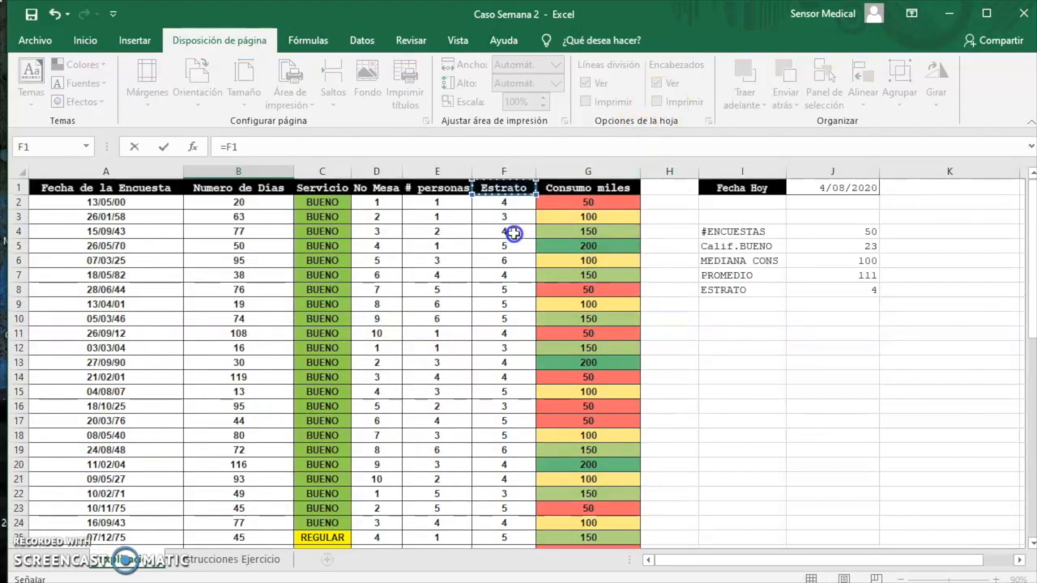
key("Return")
In the criteria table, enter <111 under Consumo miles in A54 and 4 under Estrato in B54
scroll(484, 323, "down", 2)
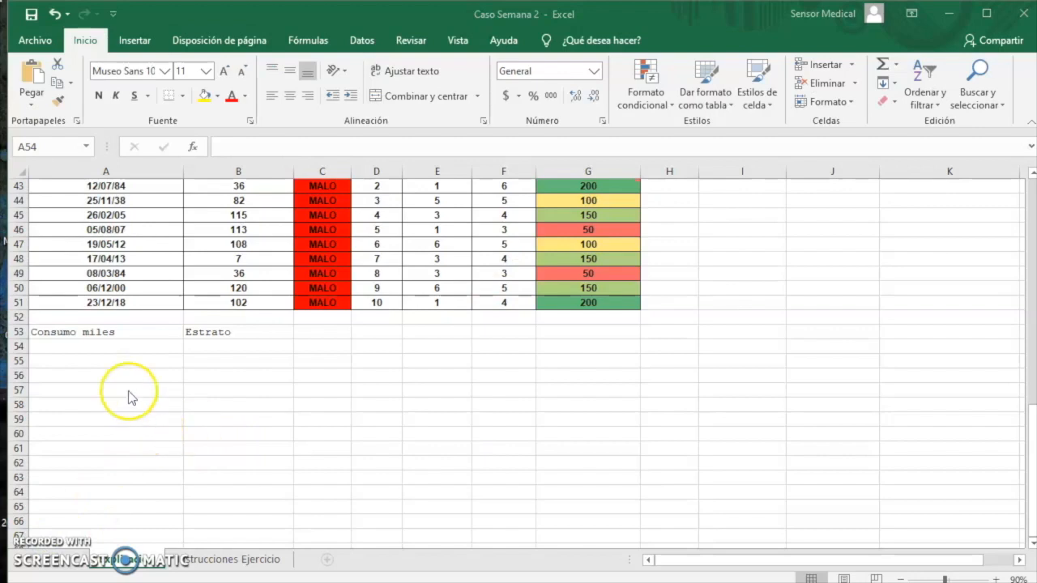
left_click(111, 346)
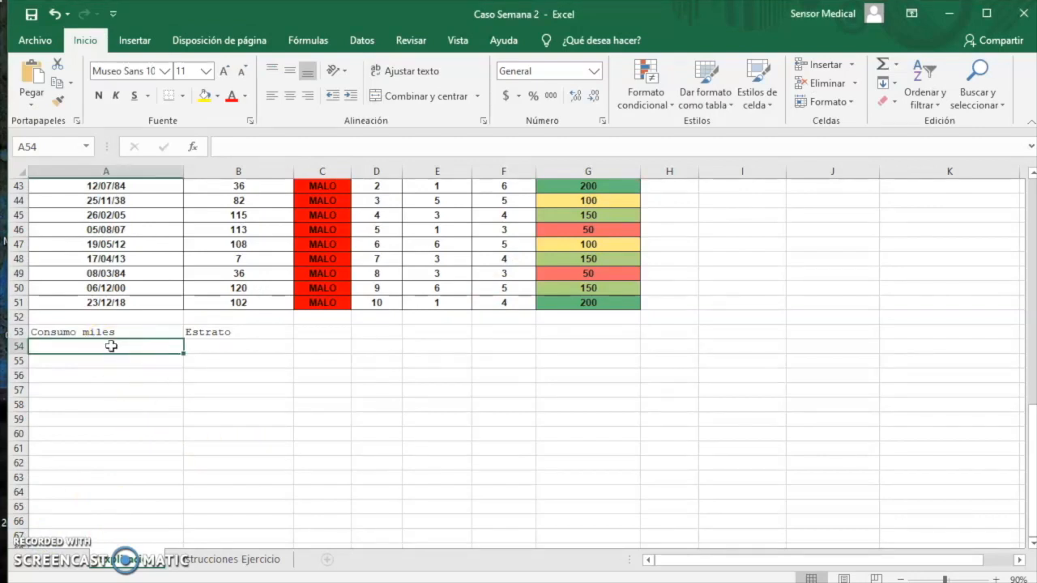
type(">")
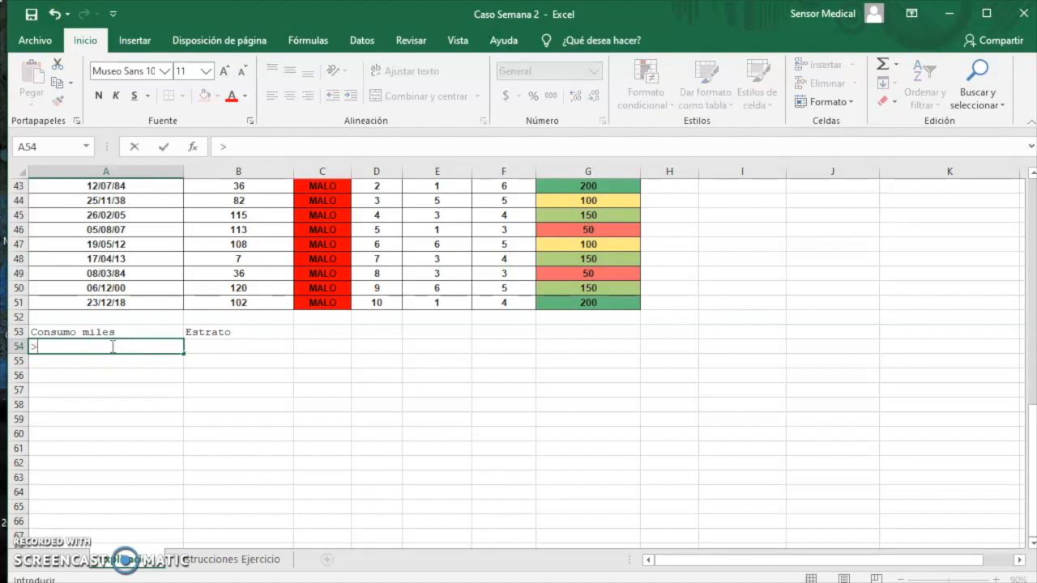
key("BackSpace")
type("<111")
left_click(261, 357)
left_click(261, 345)
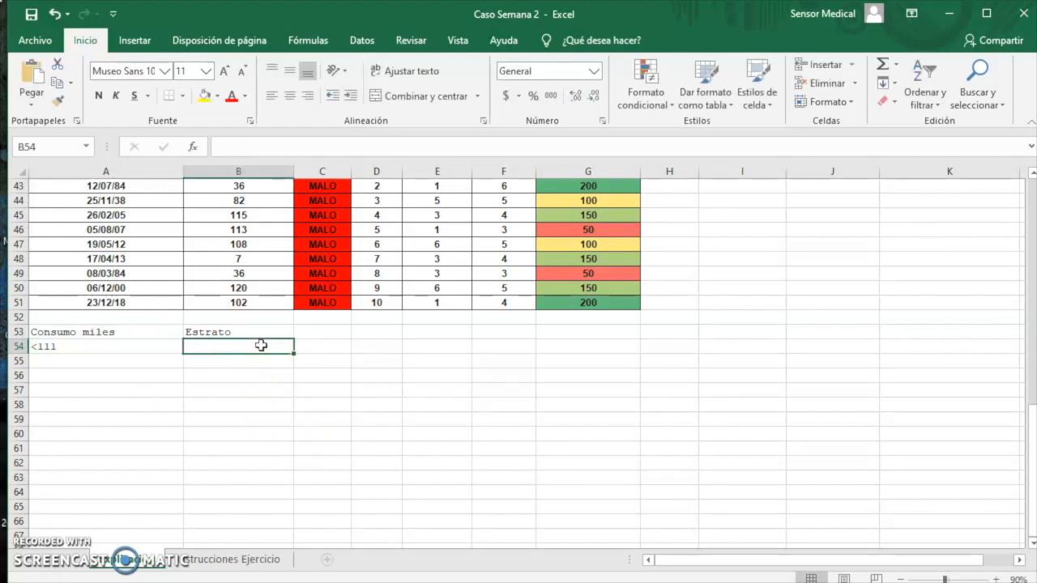
type("4")
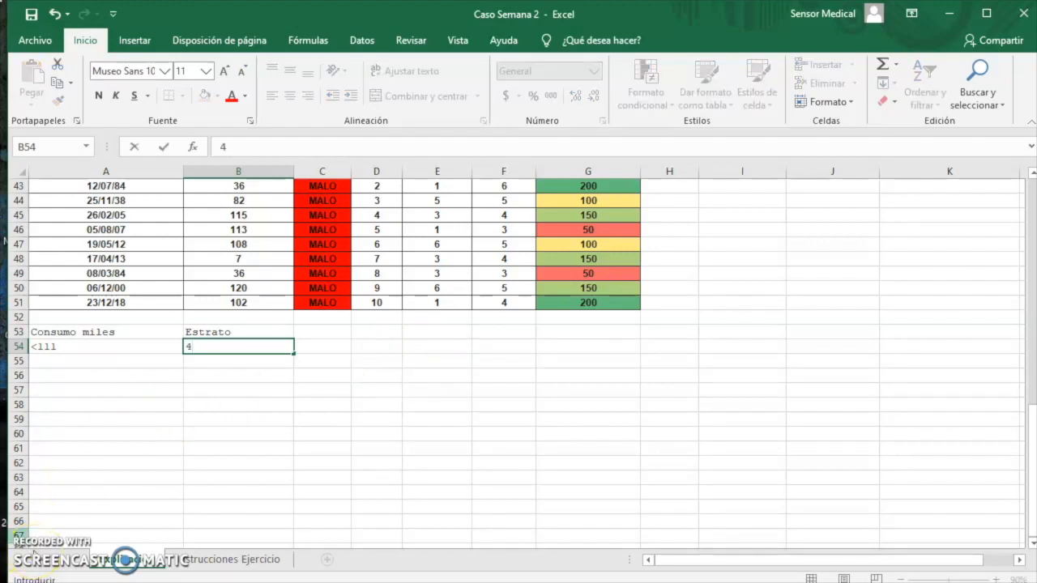
Apply all borders to the criteria table in A53:B54
left_click_drag(139, 332, 203, 346)
left_click(180, 99)
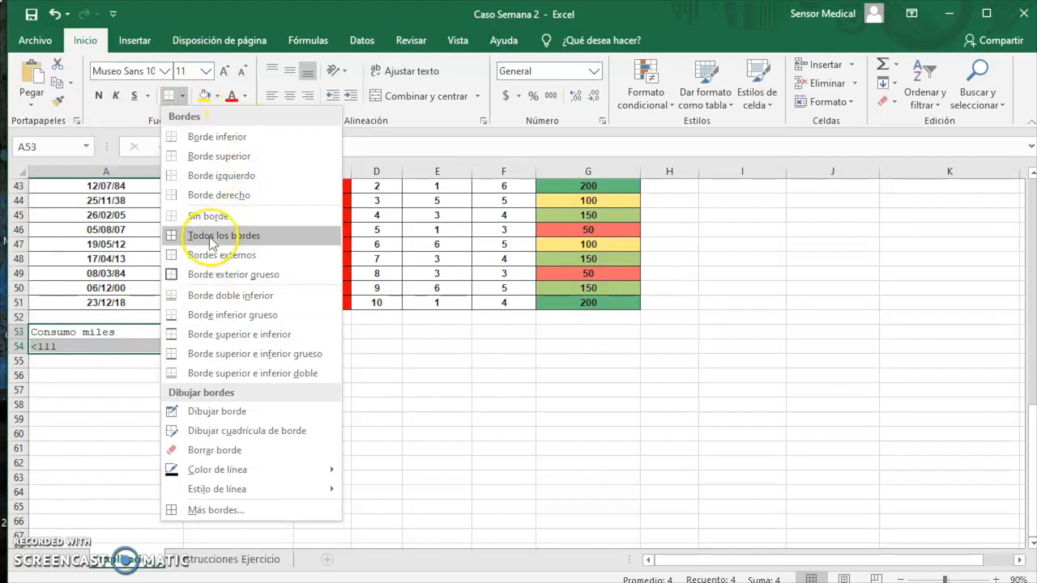
left_click(211, 237)
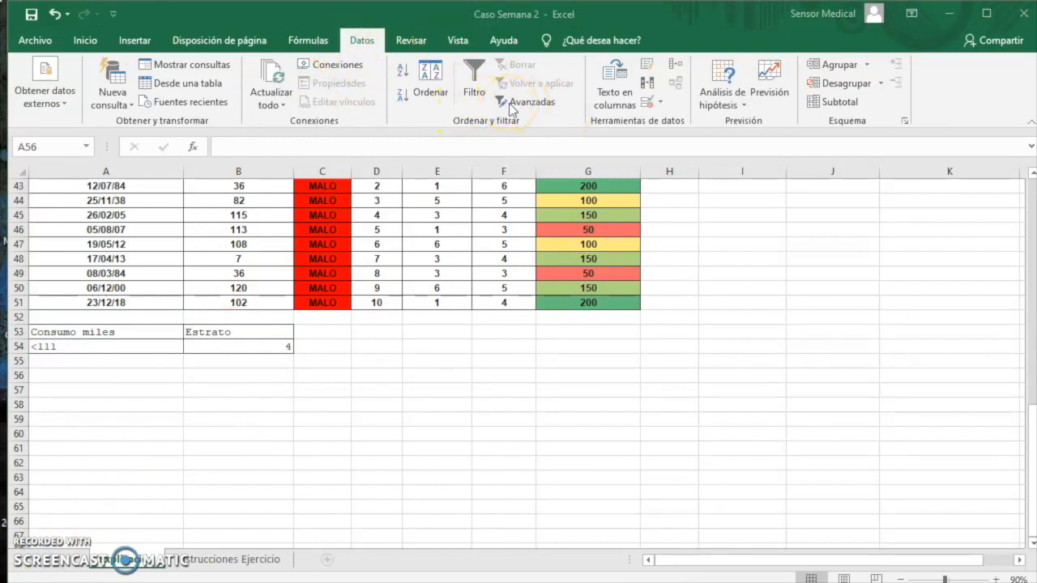
Start an advanced filter and set its list range to the whole survey table, $A$1:$G$51
left_click(414, 377)
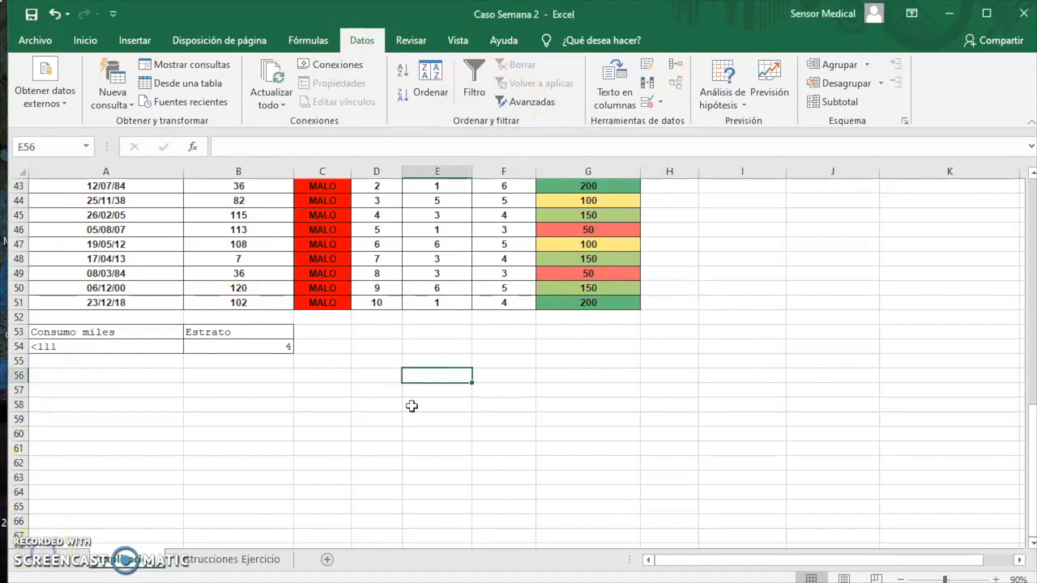
left_click(542, 103)
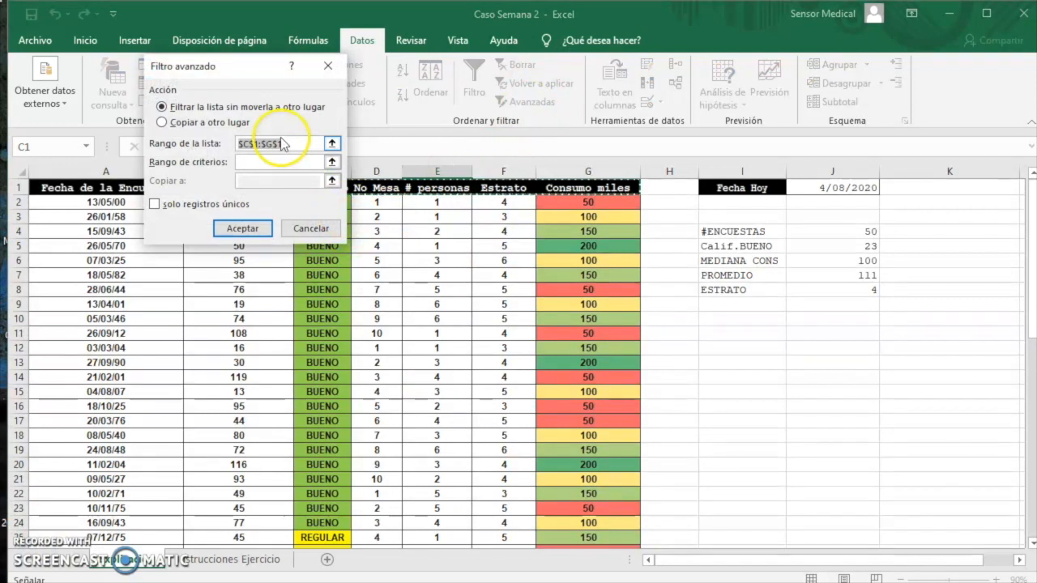
left_click(331, 144)
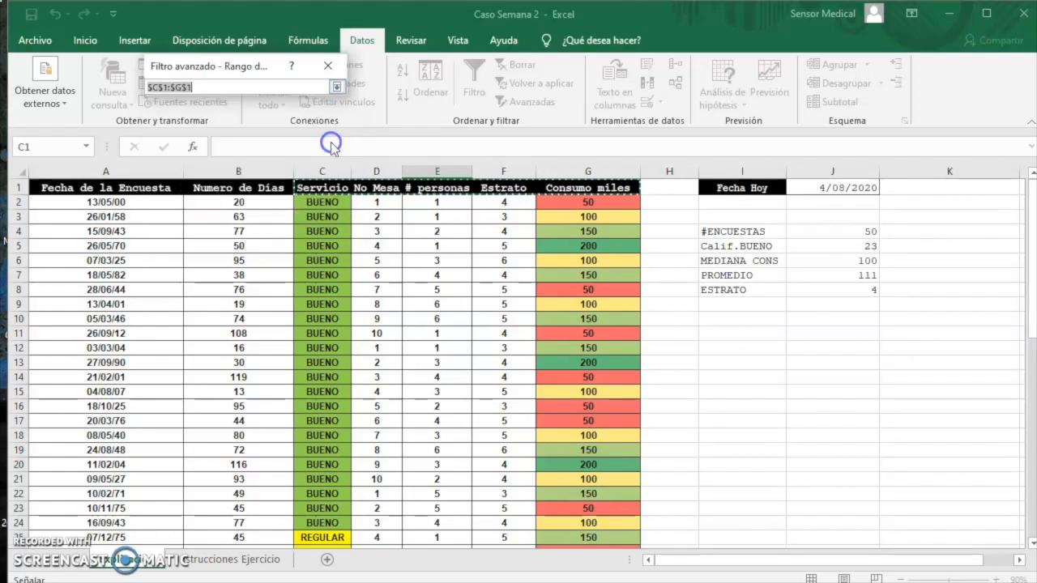
left_click(127, 187)
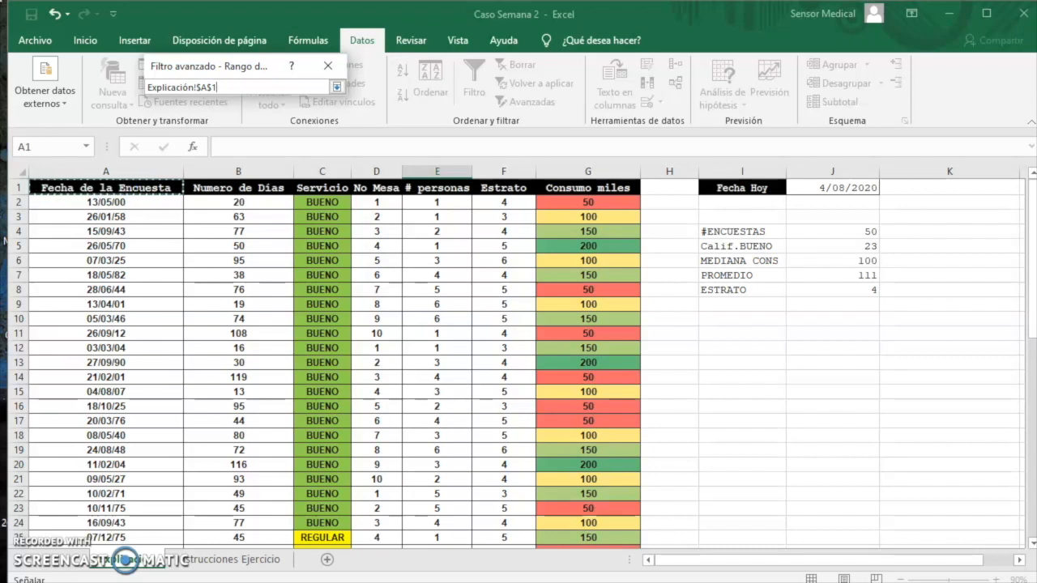
key("ctrl+shift+Right")
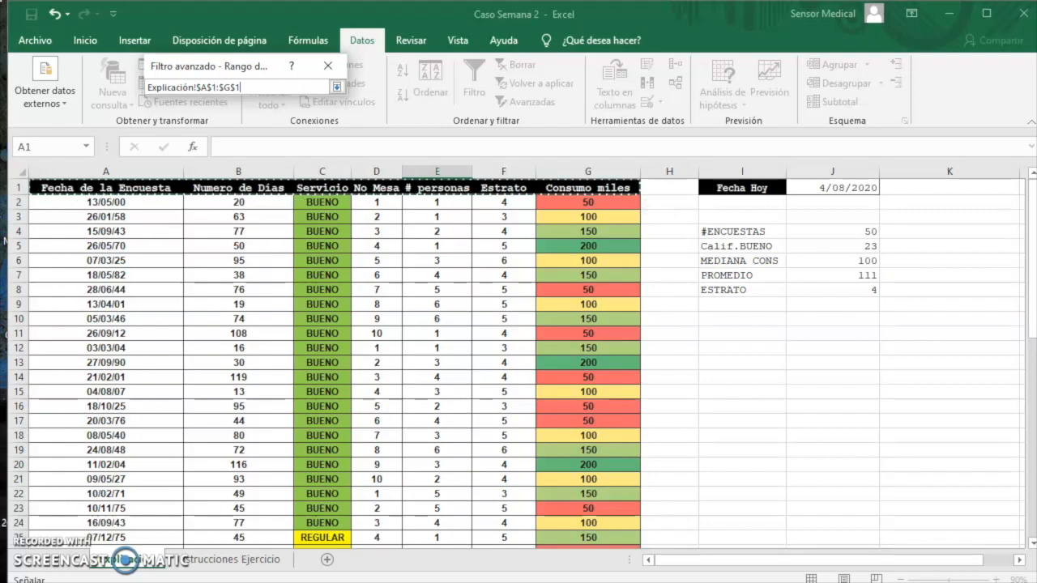
key("ctrl+shift+Down")
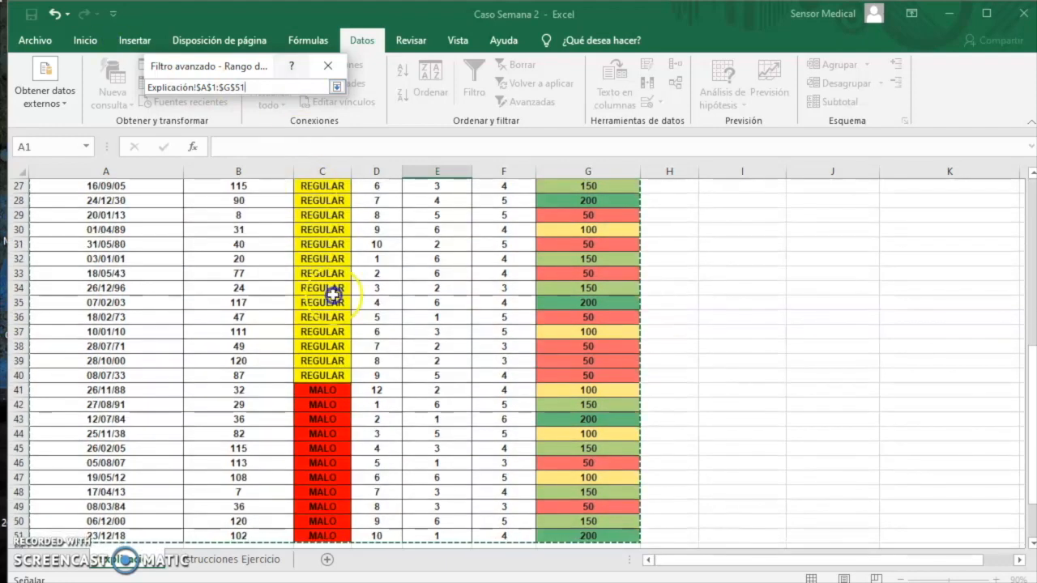
scroll(649, 353, "down", 1)
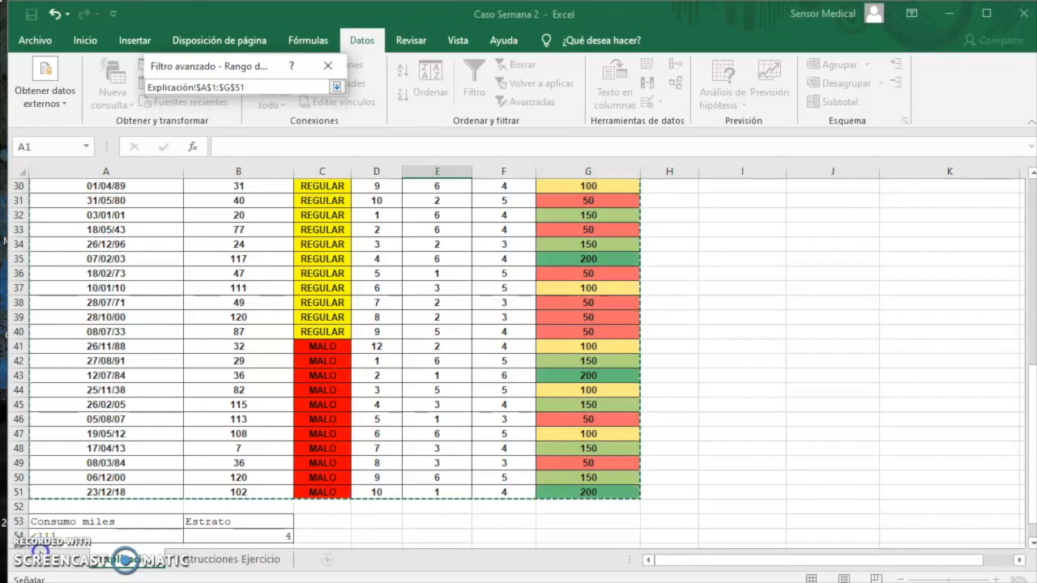
key("Return")
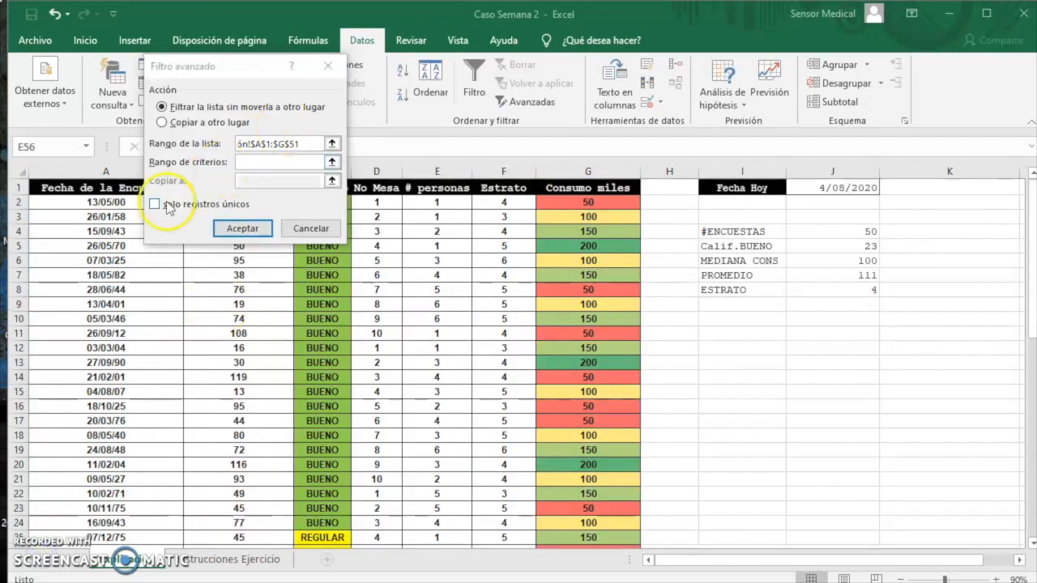
Set the advanced filter to copy to another location, with $A$53:$B$53 as the criteria range
left_click(162, 123)
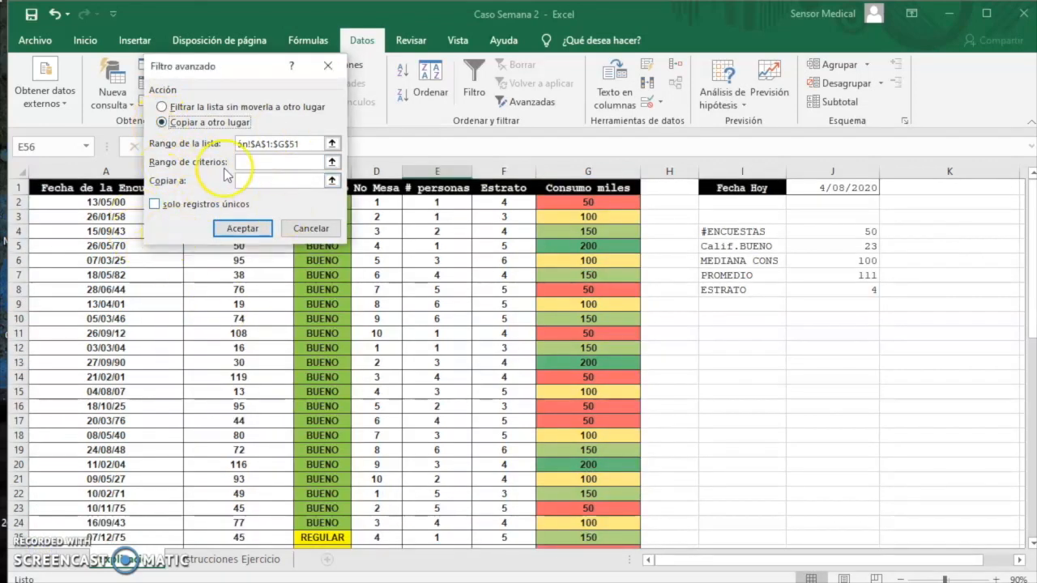
left_click(332, 162)
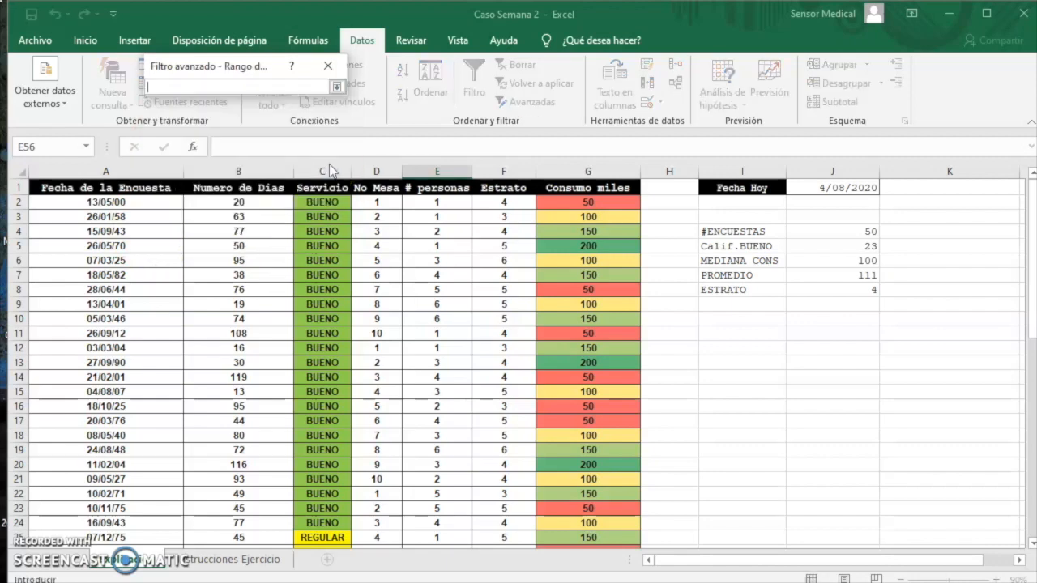
scroll(405, 406, "down", 11)
scroll(406, 406, "down", 3)
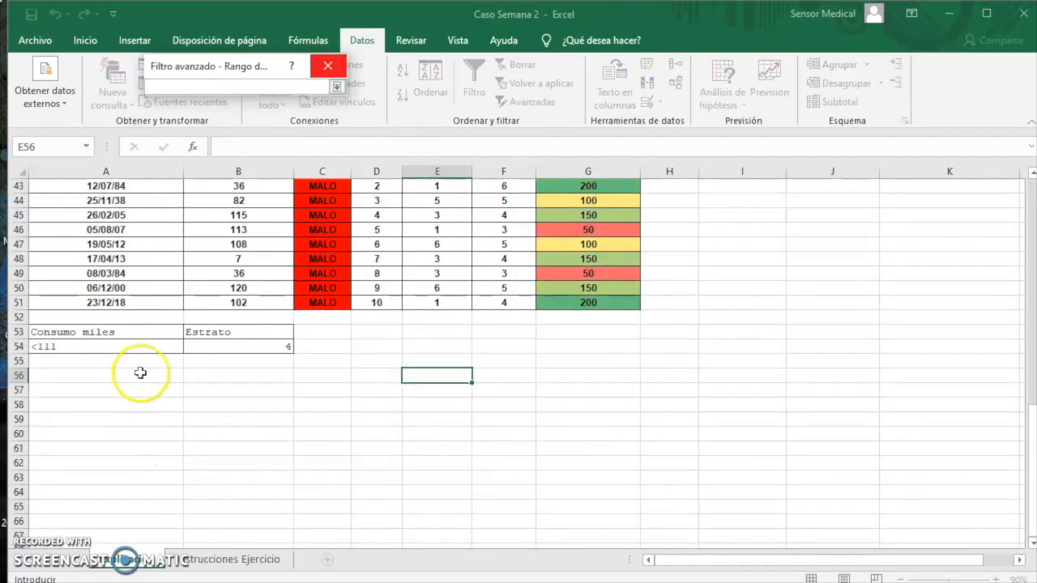
left_click_drag(102, 332, 209, 338)
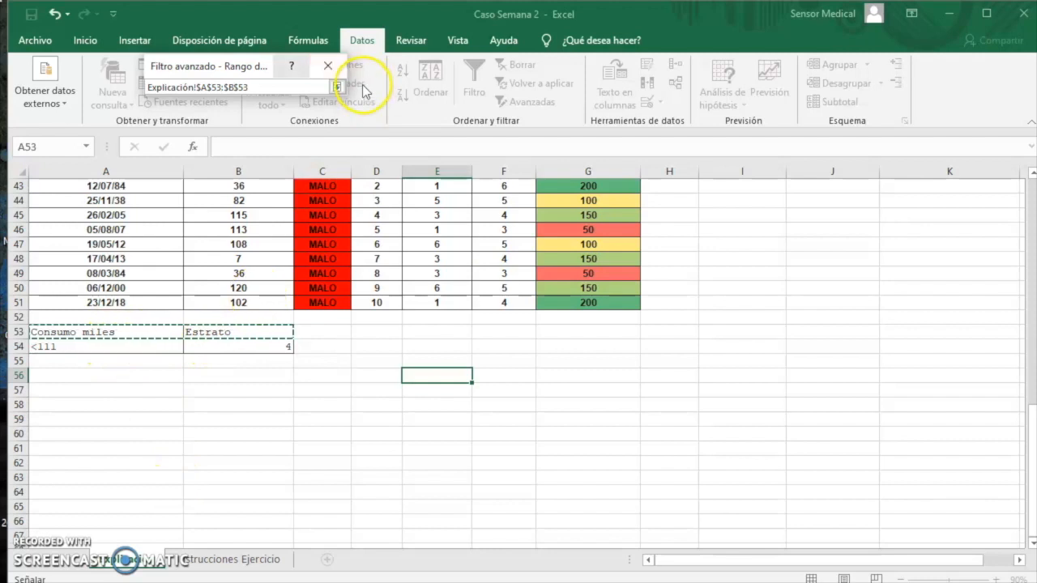
left_click(337, 86)
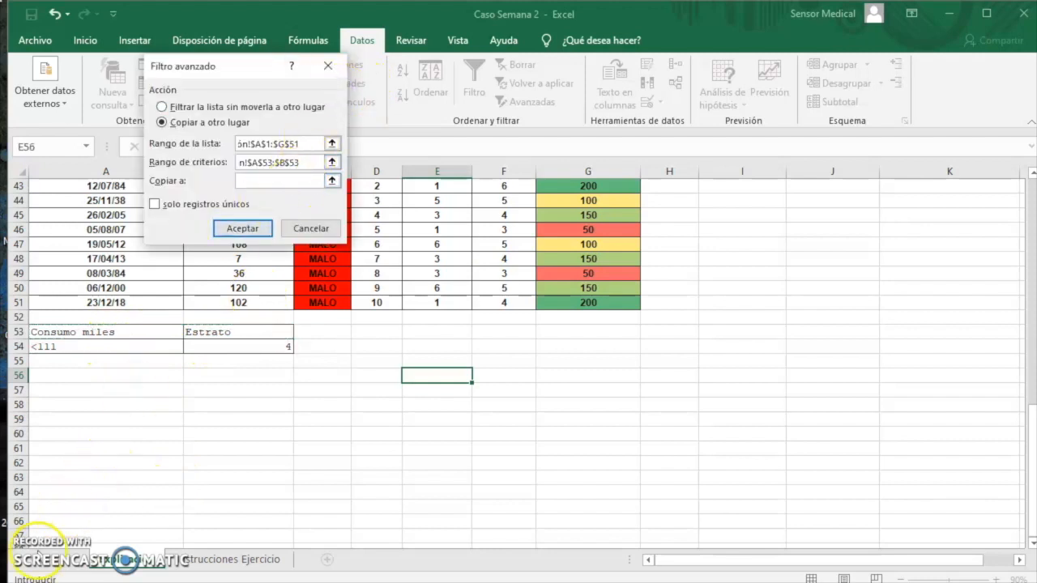
Set A56 as the destination for the filtered records and run the advanced filter
left_click(332, 181)
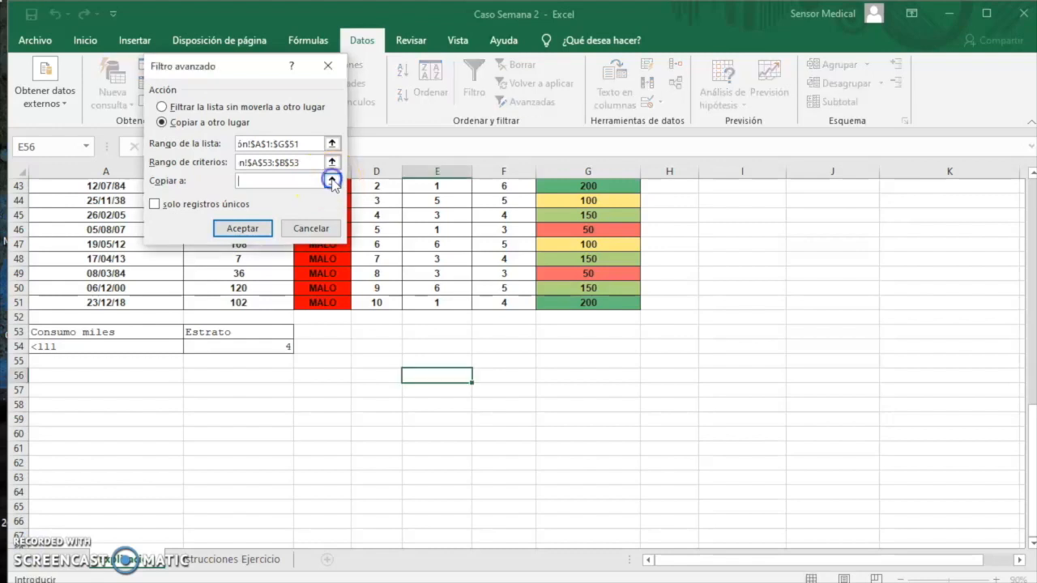
left_click(86, 376)
left_click(238, 233)
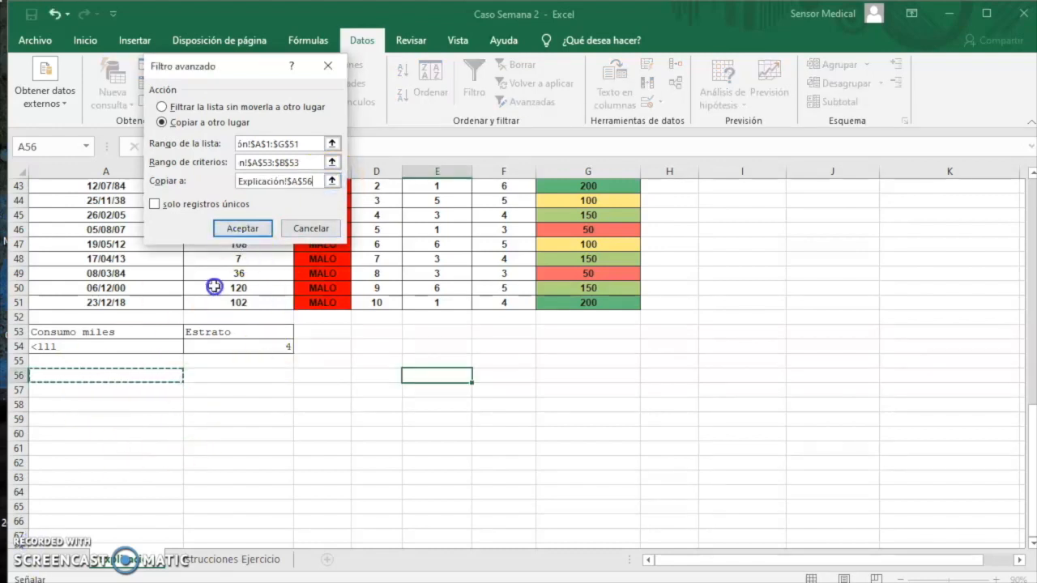
left_click(253, 229)
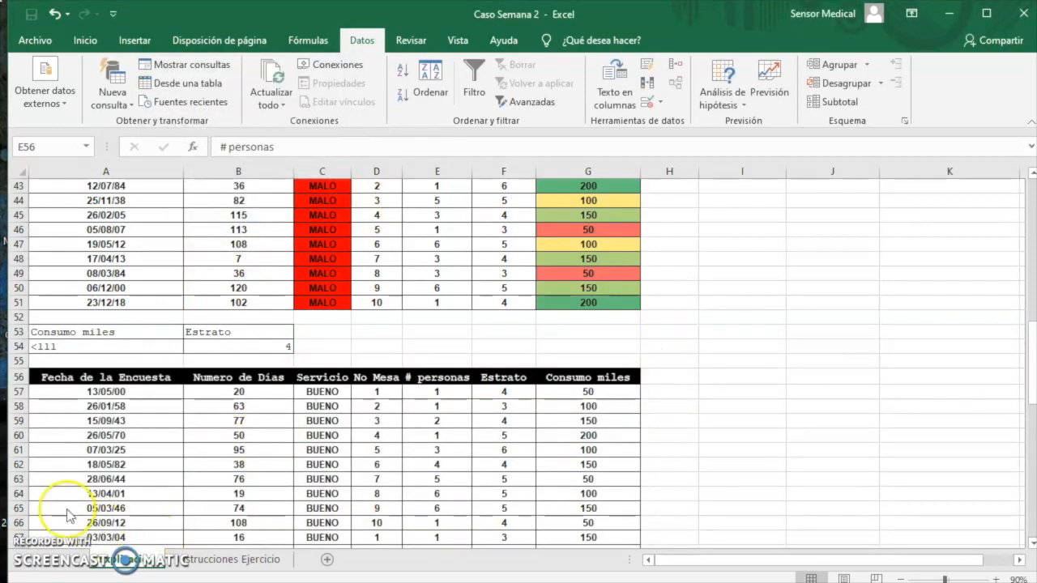
Correct the Consumo miles criterion in A54 to >111 and rerun the advanced filter with the results starting at A57
scroll(96, 501, "down", 2)
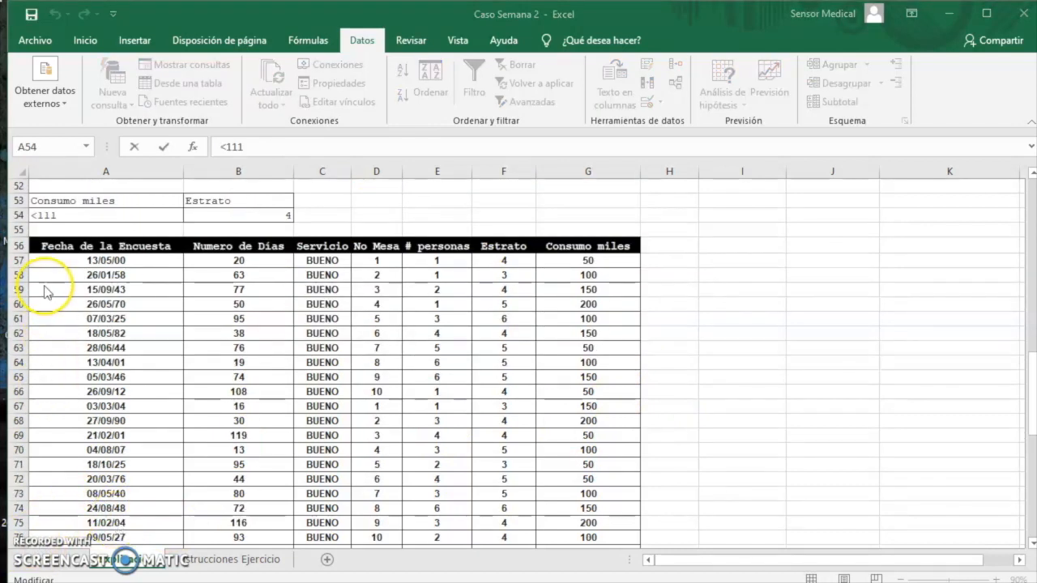
left_click(41, 216)
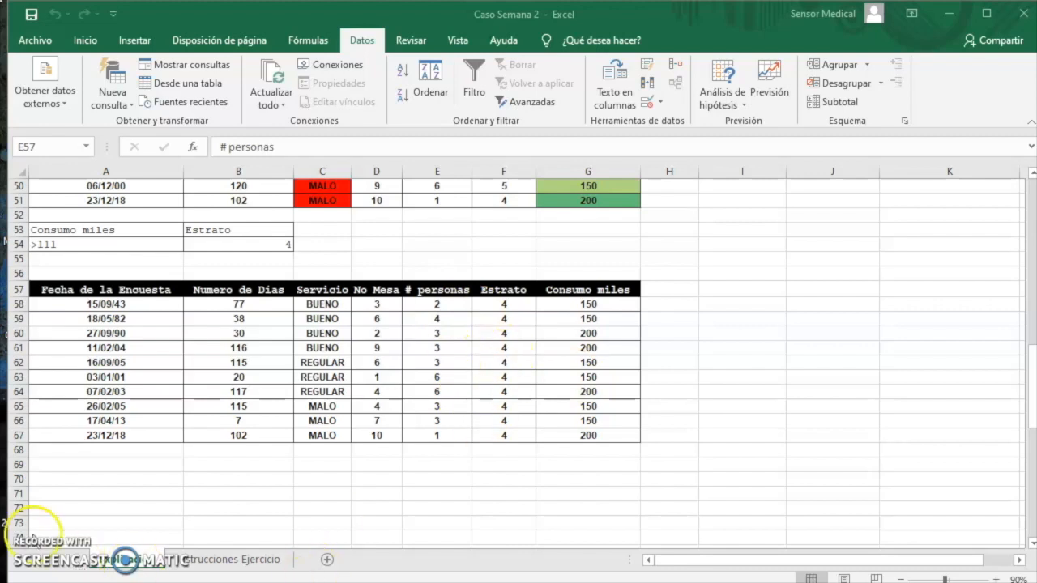
scroll(34, 549, "up", 1)
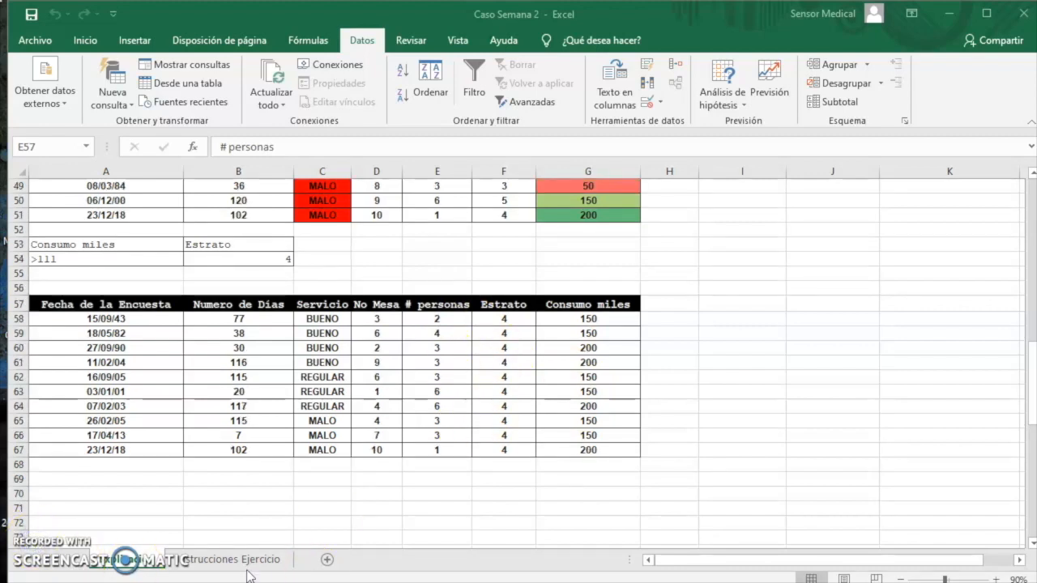
Read exercise 8 on the Instrucciones Ejercicio sheet, then return to the Explicación sheet
left_click(251, 560)
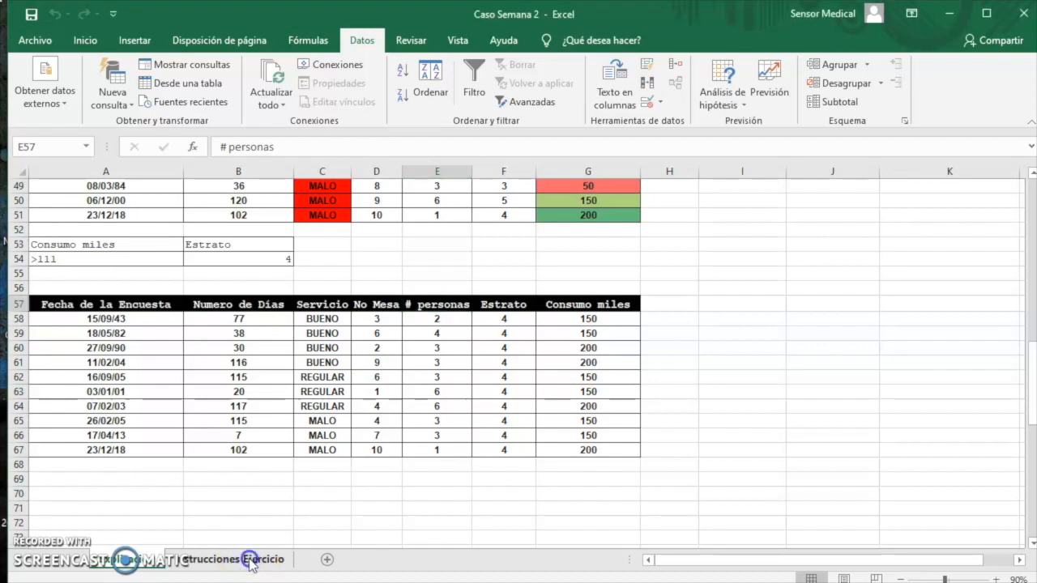
left_click(251, 561)
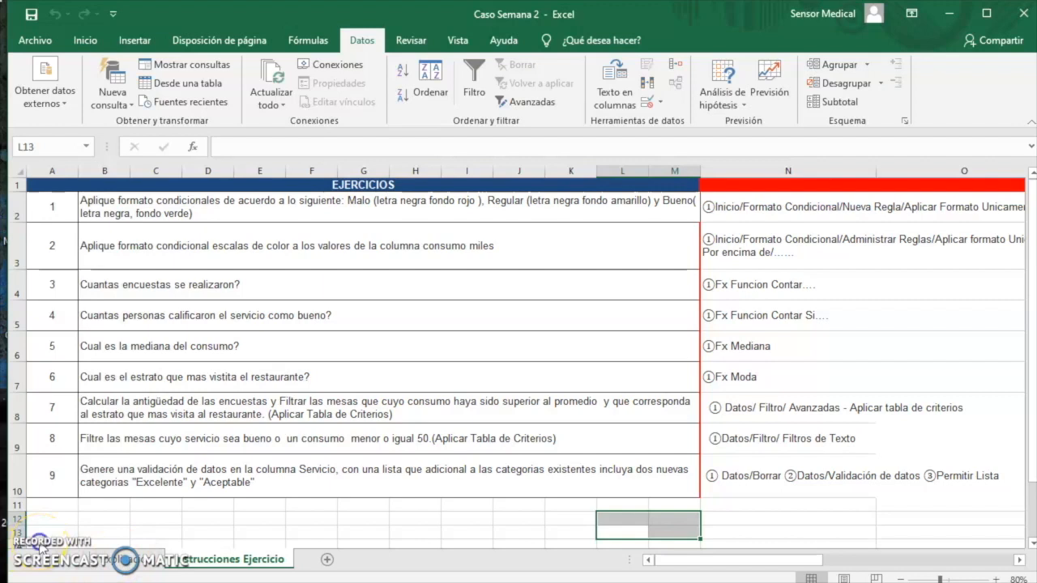
left_click(124, 563)
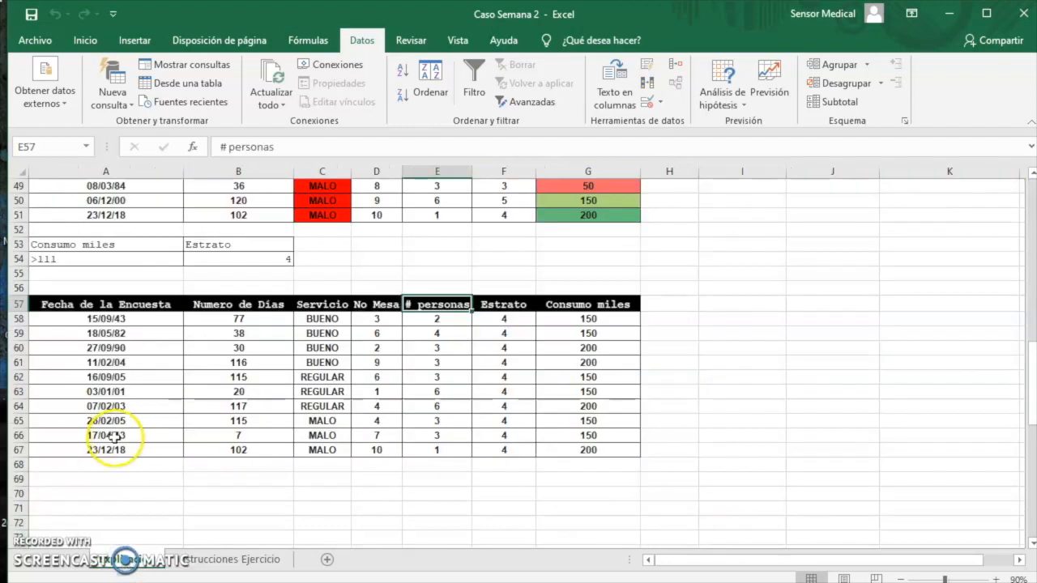
Start a criteria table in A70 with a formula referencing the Servicio header in C1
left_click(40, 556)
left_click(144, 499)
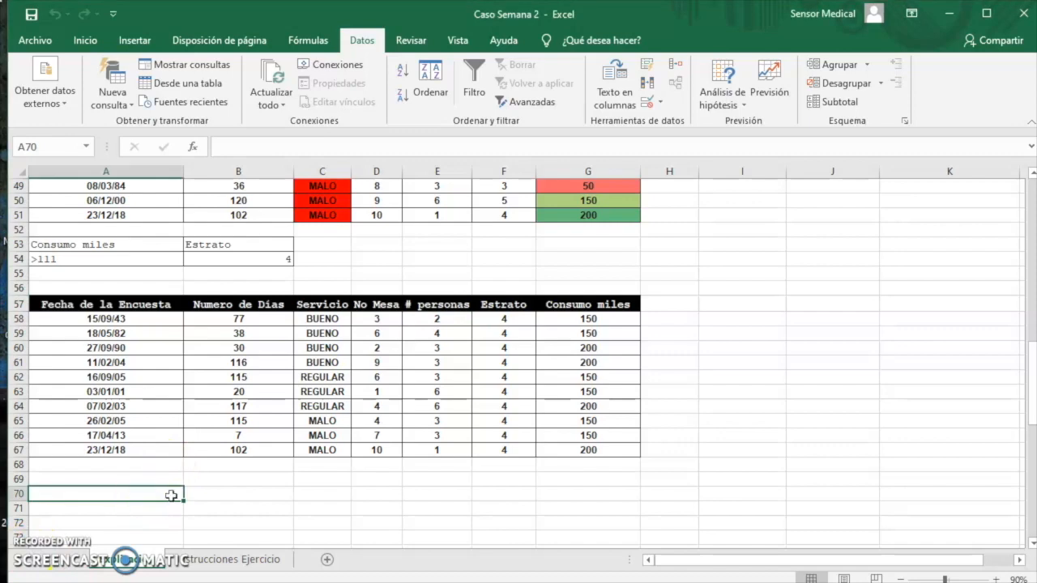
type("=")
scroll(271, 317, "up", 13)
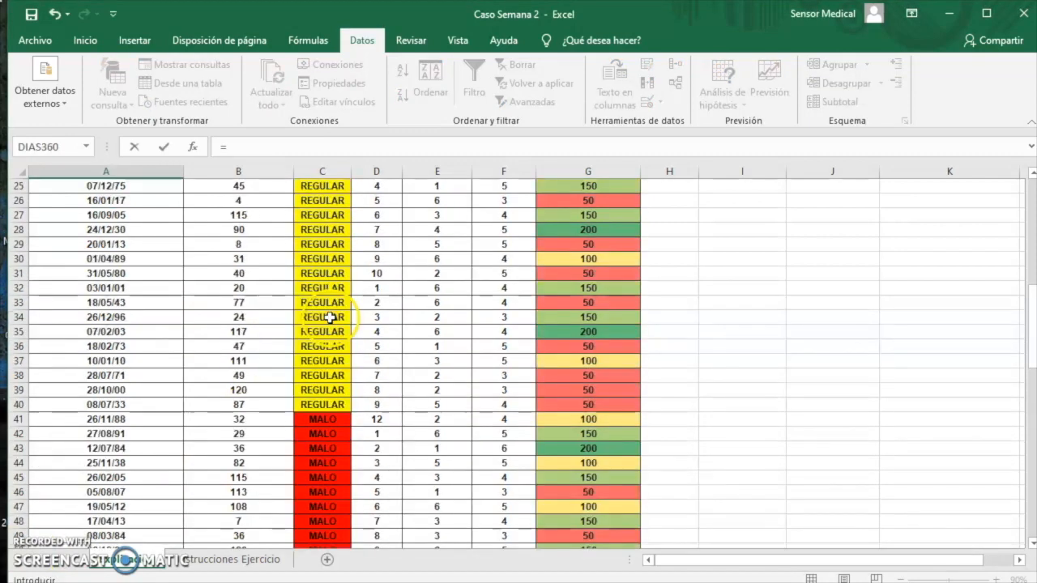
scroll(330, 308, "up", 3)
left_click(323, 187)
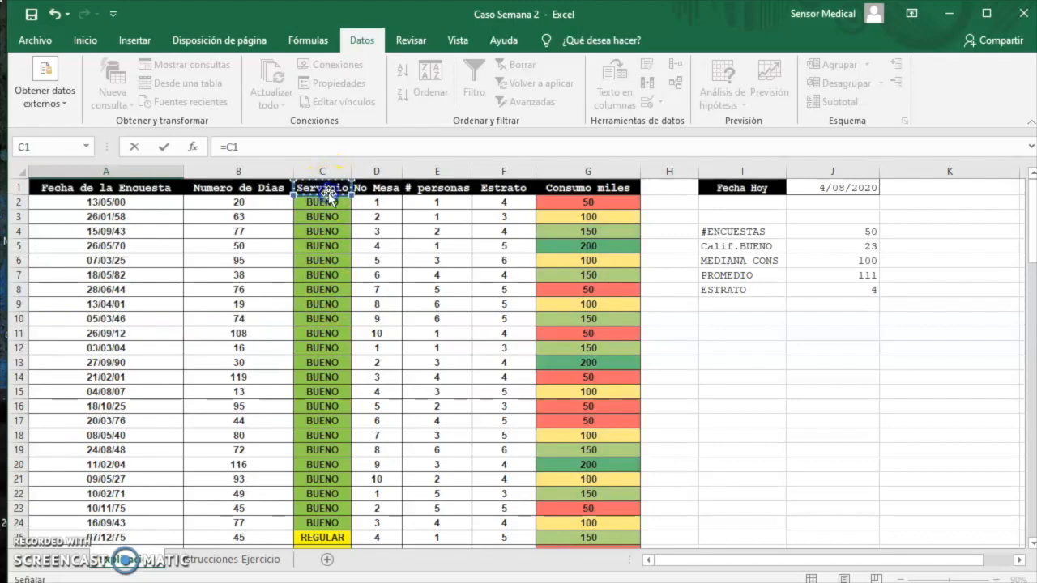
key("Return")
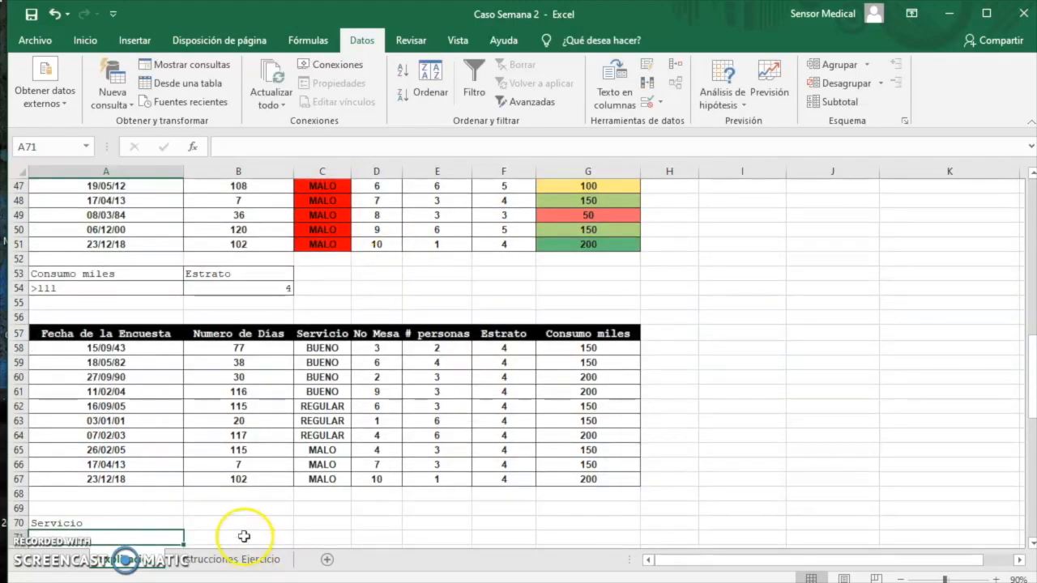
Add the second criteria header in B70 with a formula referencing the Consumo miles header in G1
left_click(238, 523)
type("=")
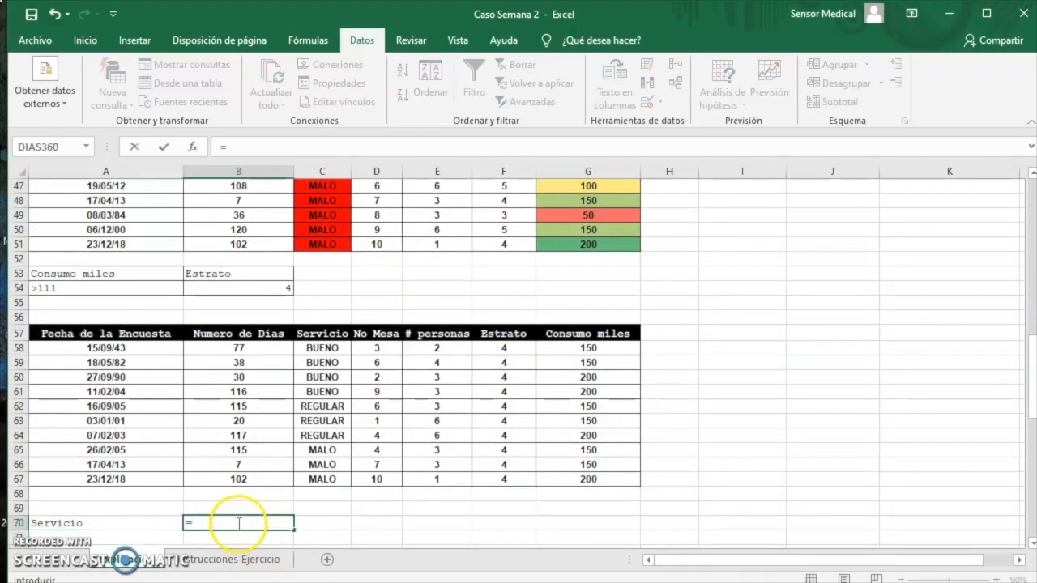
scroll(540, 285, "up", 9)
scroll(540, 286, "up", 6)
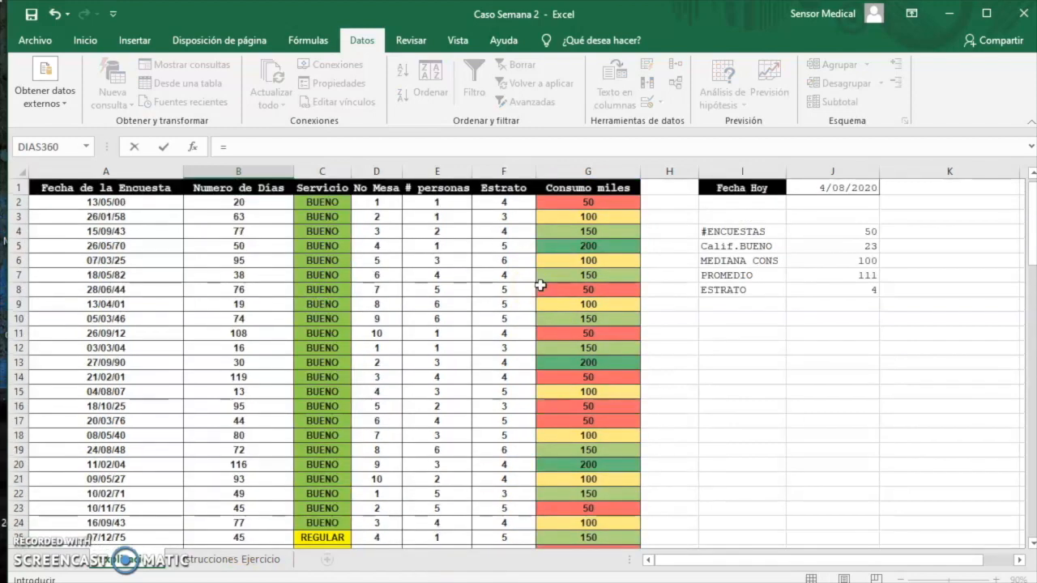
left_click(622, 191)
key("Return")
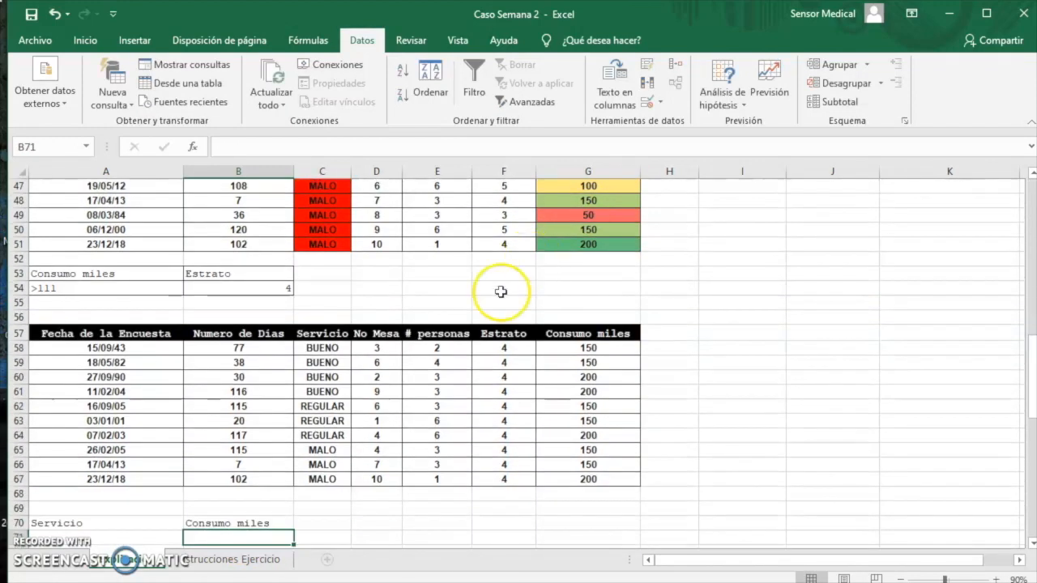
Fill the Servicio criterion in A71 with BUENO through the formula =C22
scroll(78, 410, "down", 3)
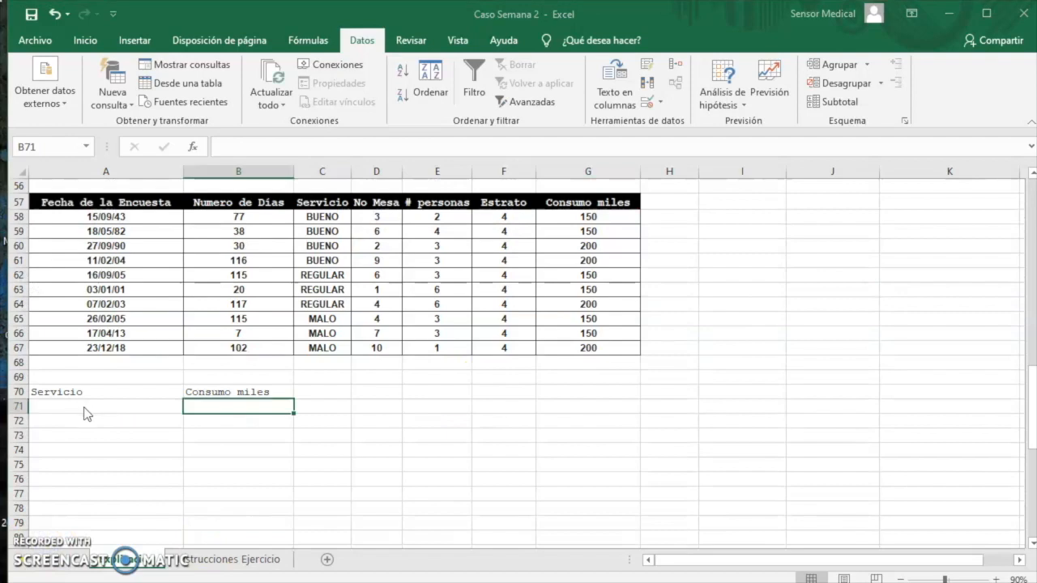
left_click(89, 408)
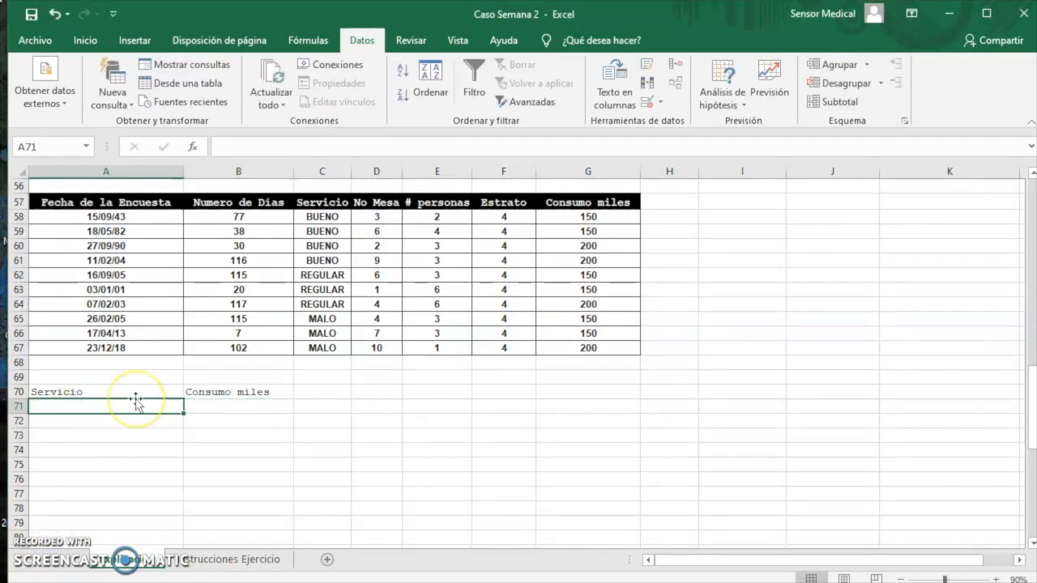
type("=")
scroll(261, 449, "up", 3)
scroll(300, 452, "up", 12)
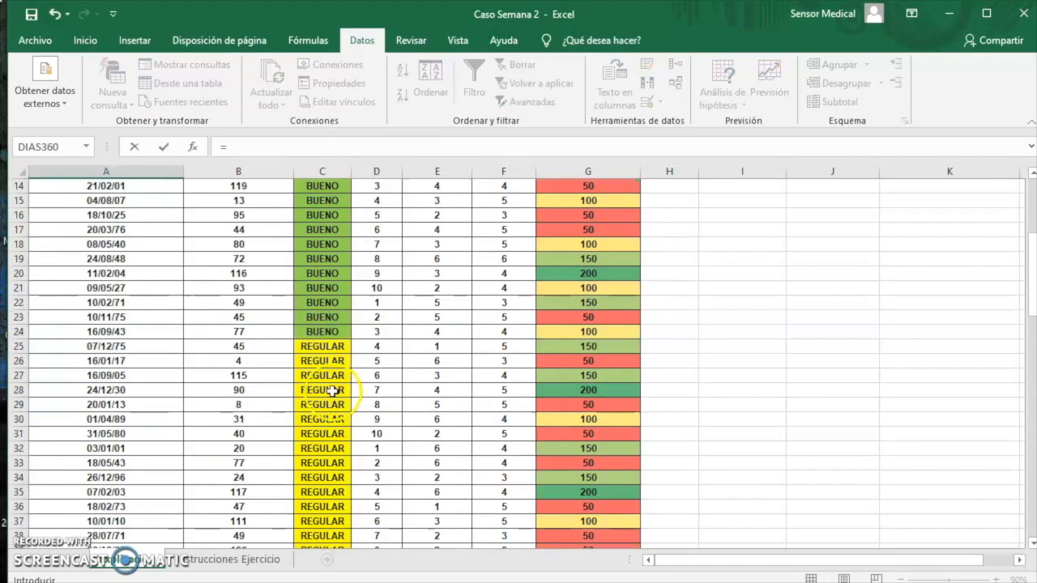
left_click(323, 347)
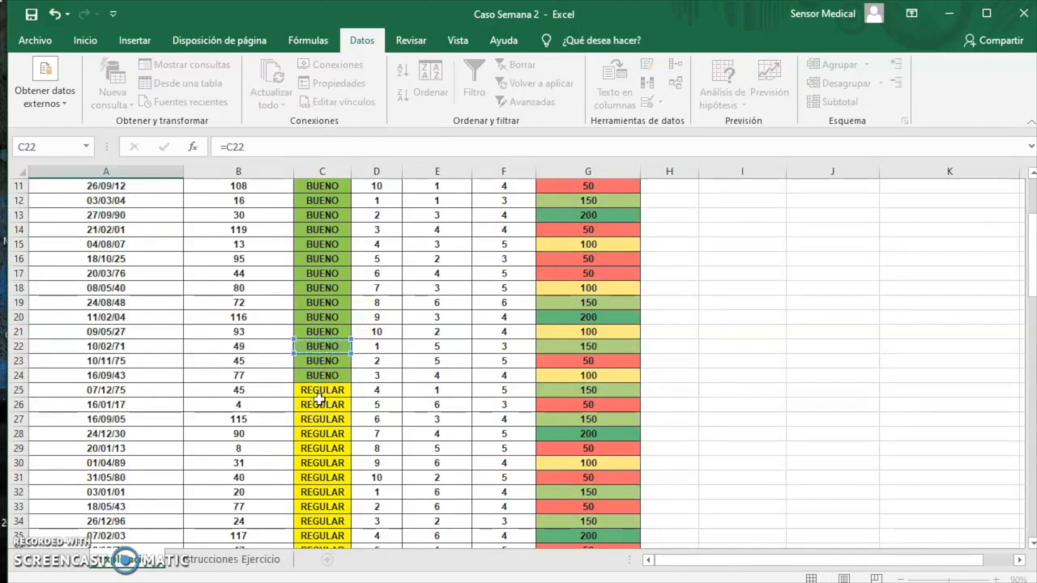
key("Return")
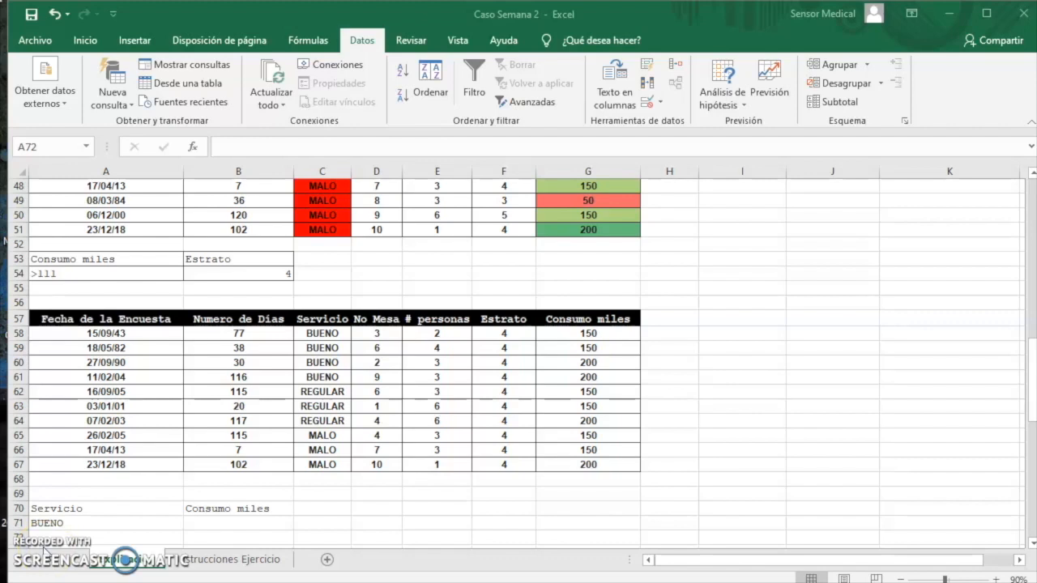
Enter the Consumo miles criterion <=50 in B72, one row below the BUENO criterion
left_click(228, 526)
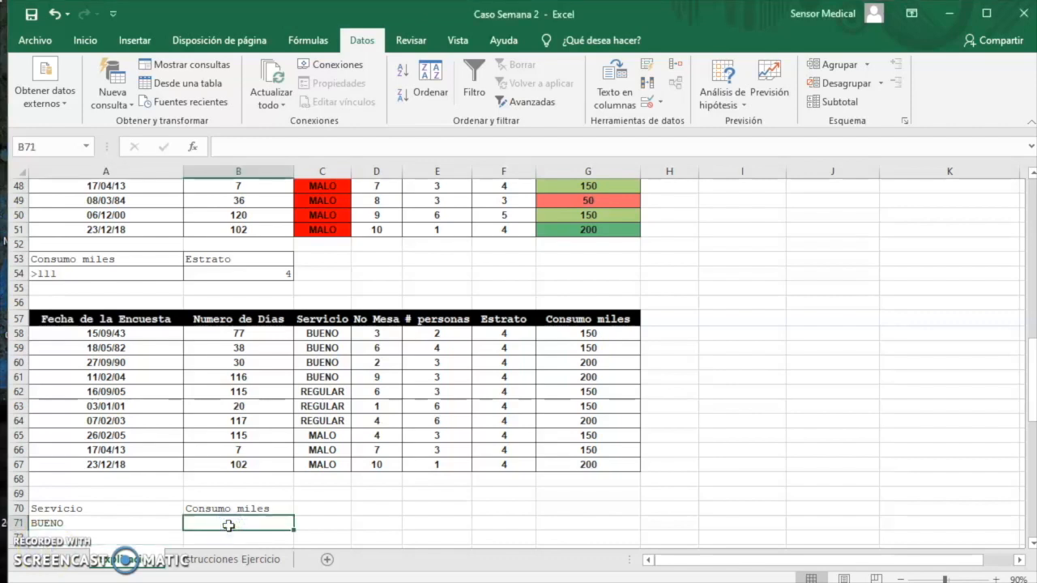
type("<=50")
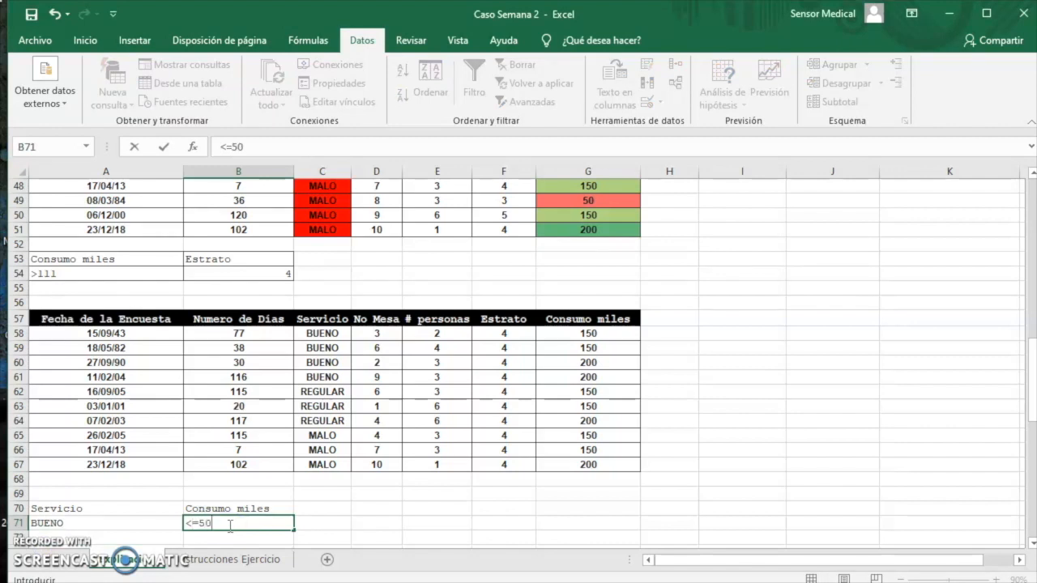
left_click(132, 524)
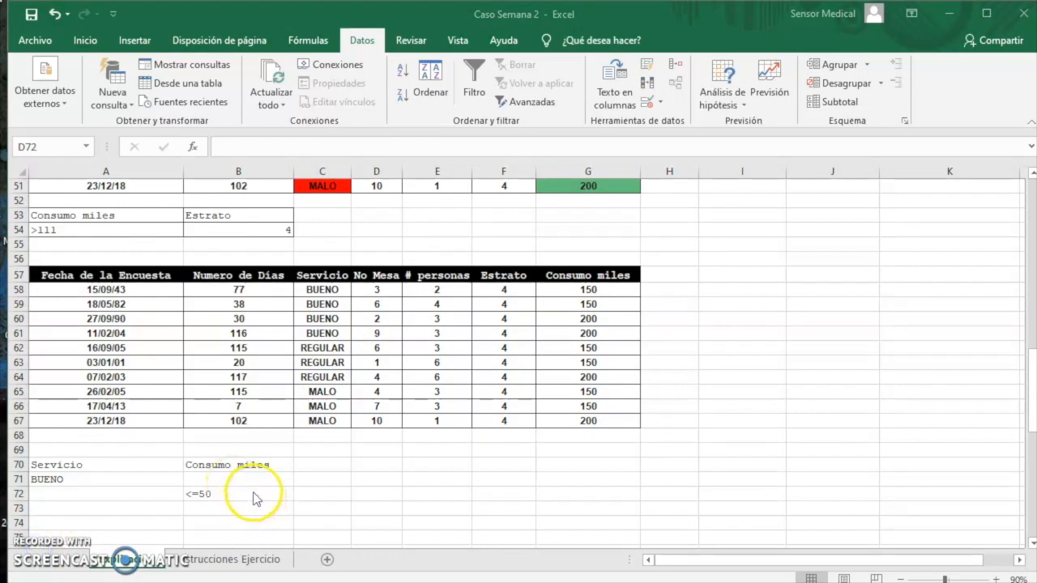
left_click(228, 492)
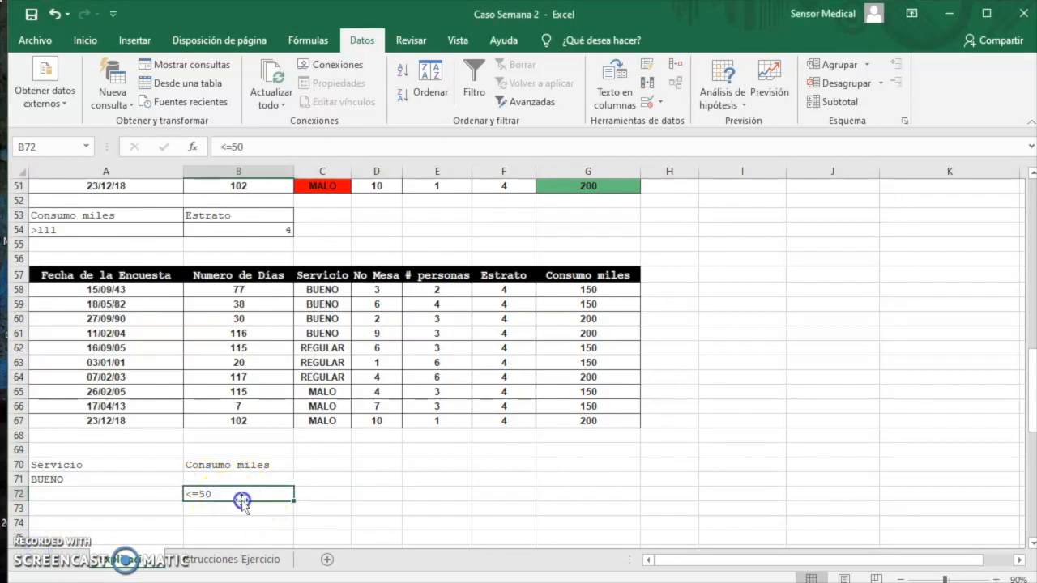
Apply borders to all cells of the criteria table A70:B72
left_click_drag(136, 465, 235, 495)
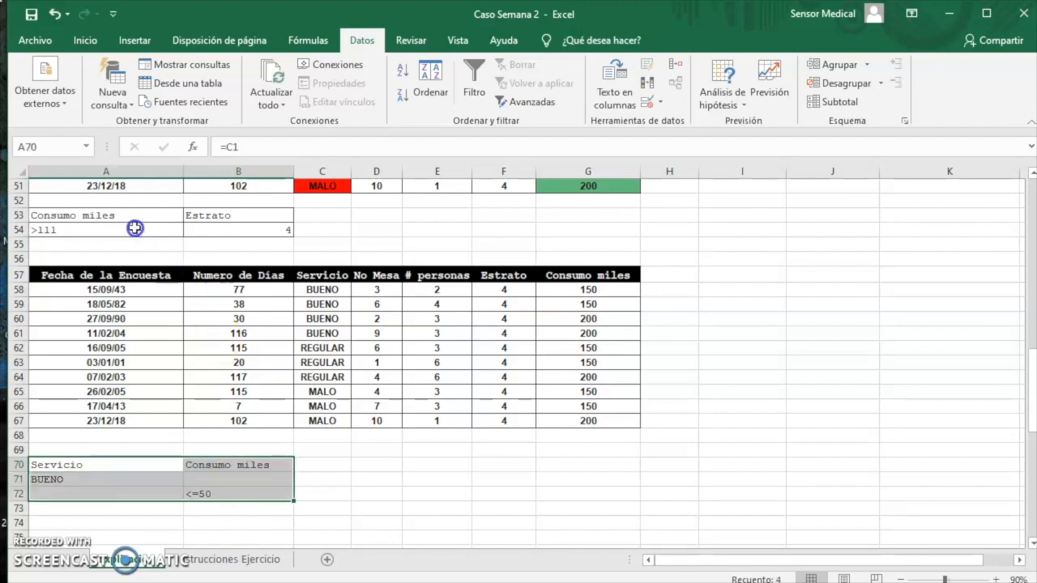
left_click(87, 42)
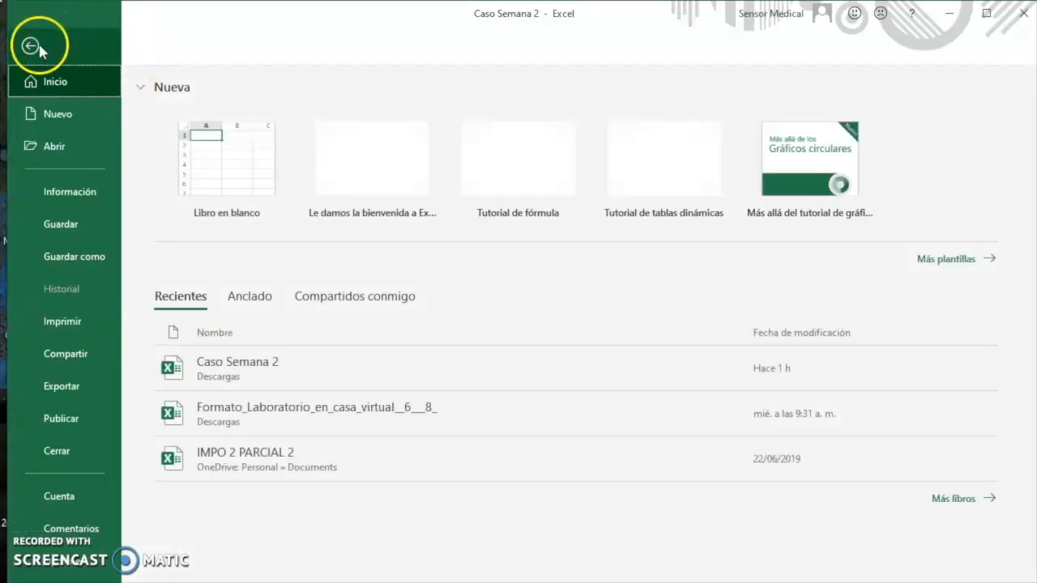
left_click(38, 47)
left_click(179, 100)
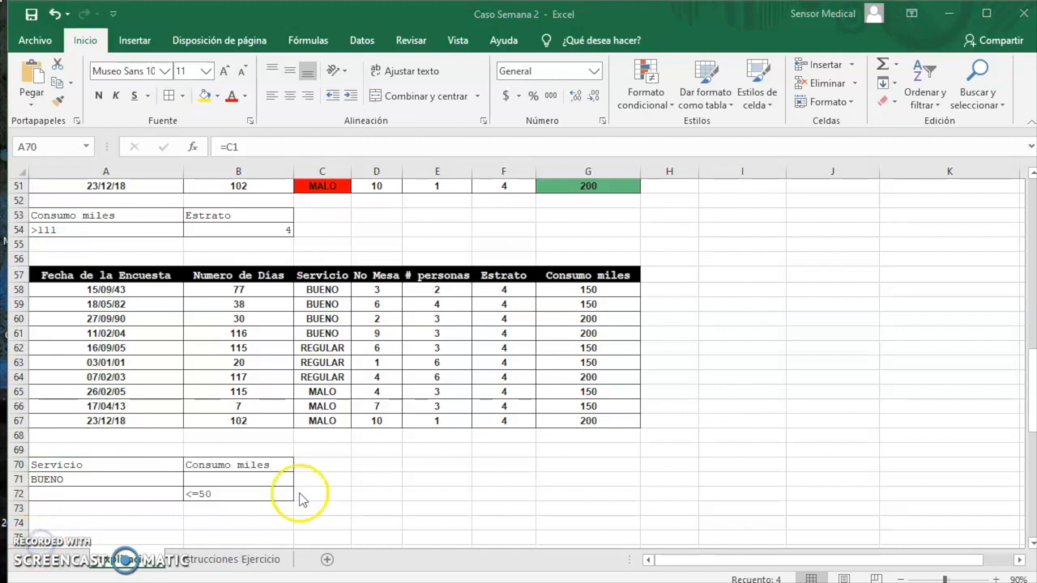
left_click(432, 509)
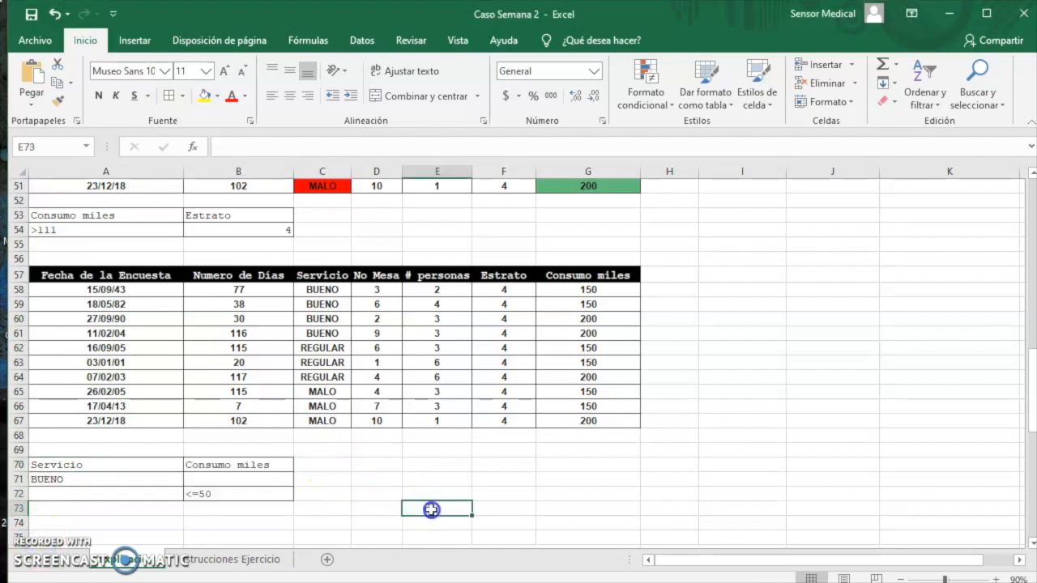
Set the advanced filter to copy to another location, with $A$70:$B$72 as the criteria range
left_click(357, 40)
left_click(563, 113)
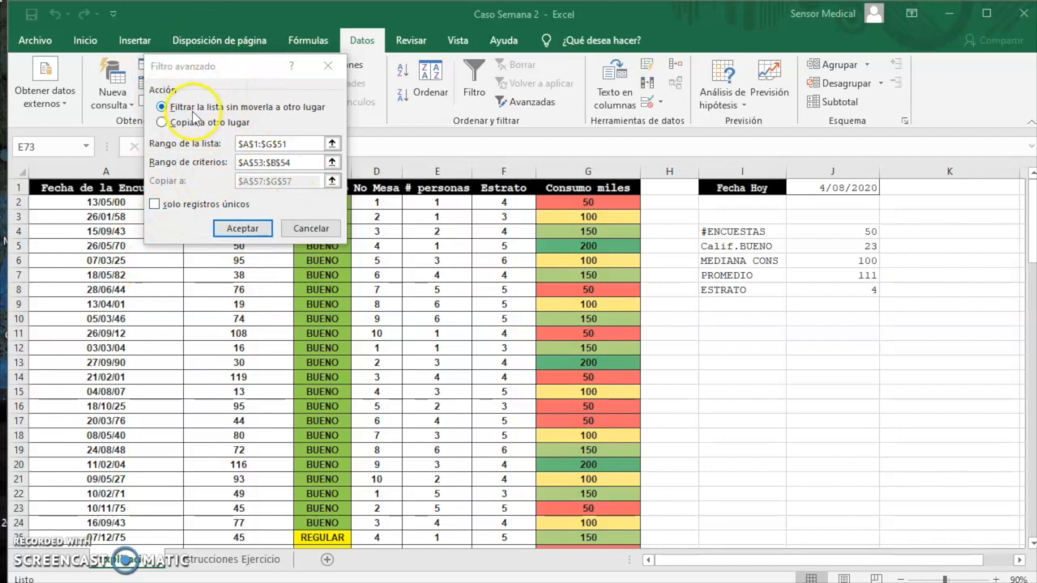
left_click(162, 122)
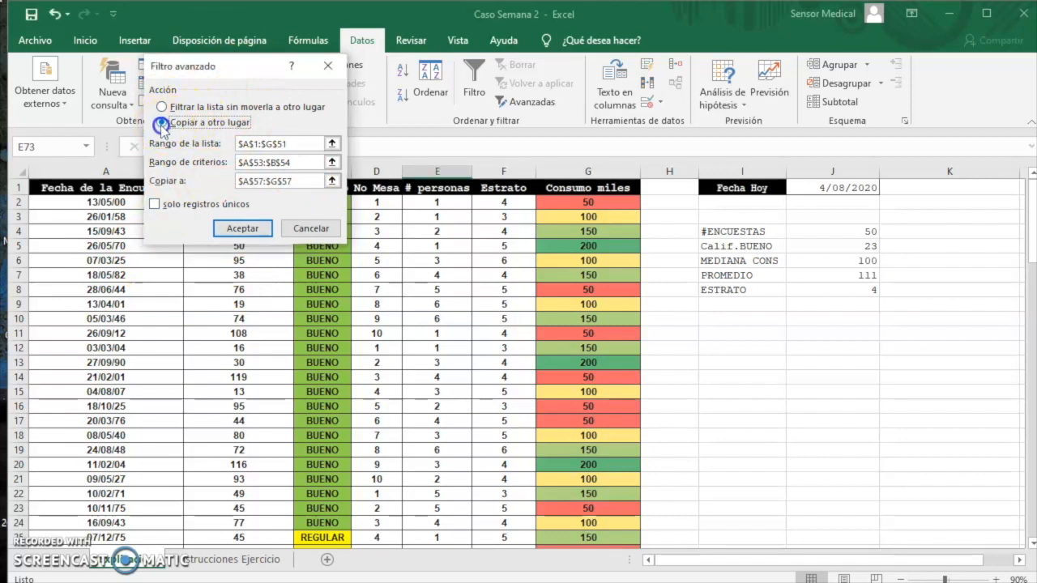
left_click(332, 162)
scroll(324, 370, "down", 17)
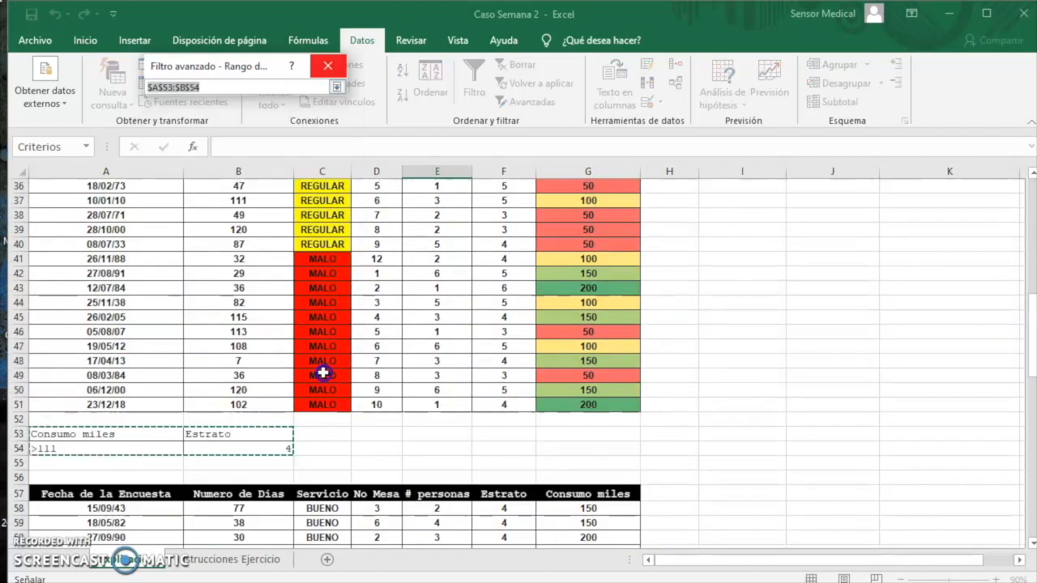
scroll(206, 479, "down", 1)
left_click_drag(86, 421, 256, 452)
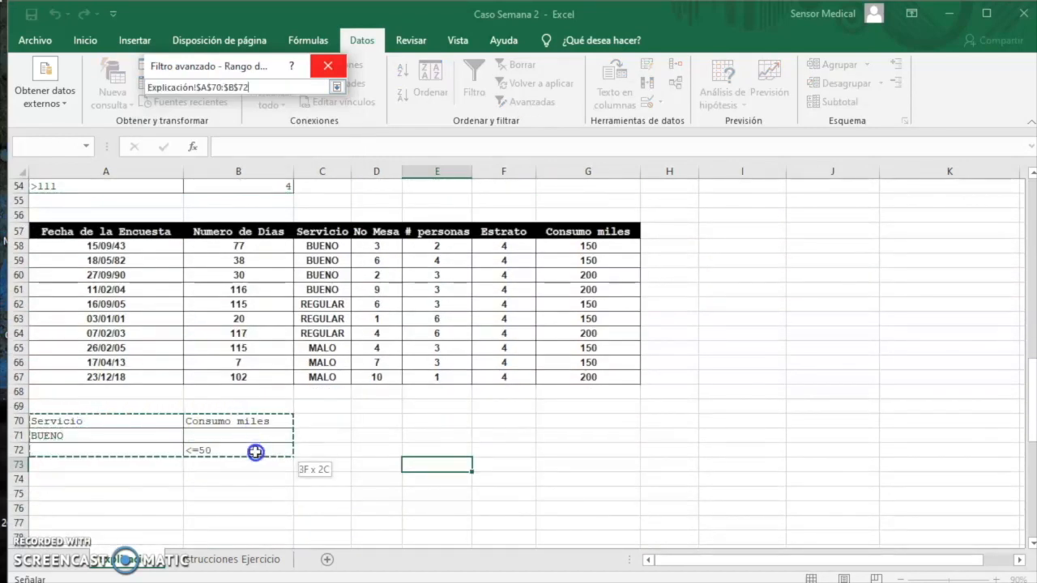
left_click(336, 86)
Set A75 as the destination for the filtered records and run the advanced filter
left_click(244, 229)
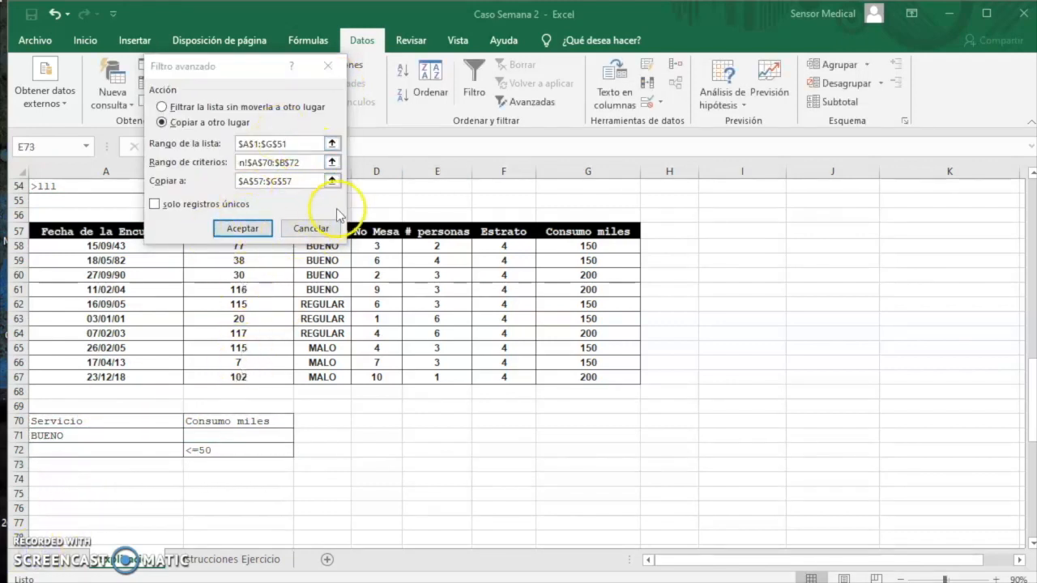
left_click(102, 494)
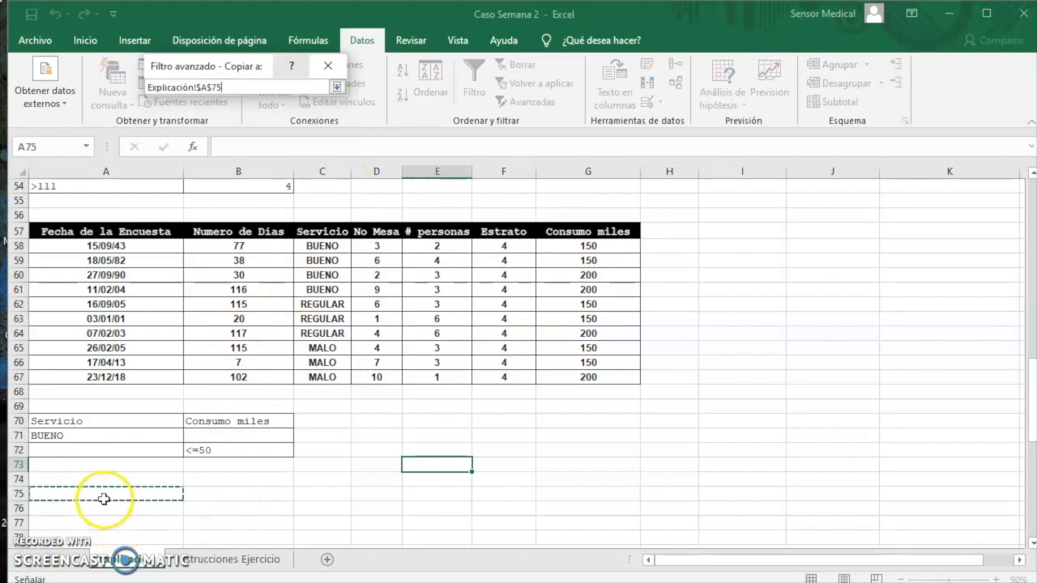
left_click(336, 87)
left_click(249, 230)
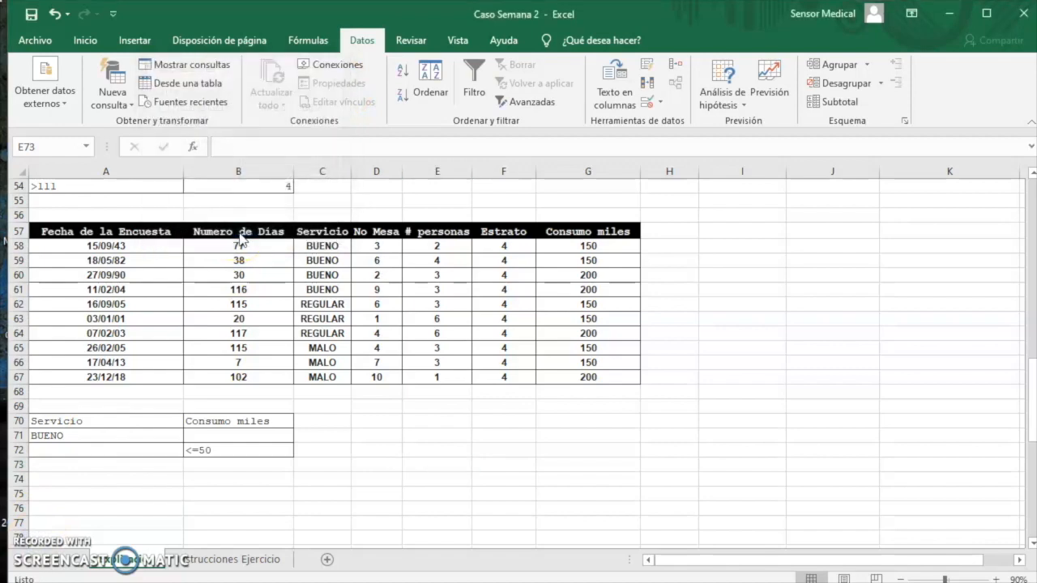
scroll(537, 416, "down", 4)
scroll(535, 481, "down", 6)
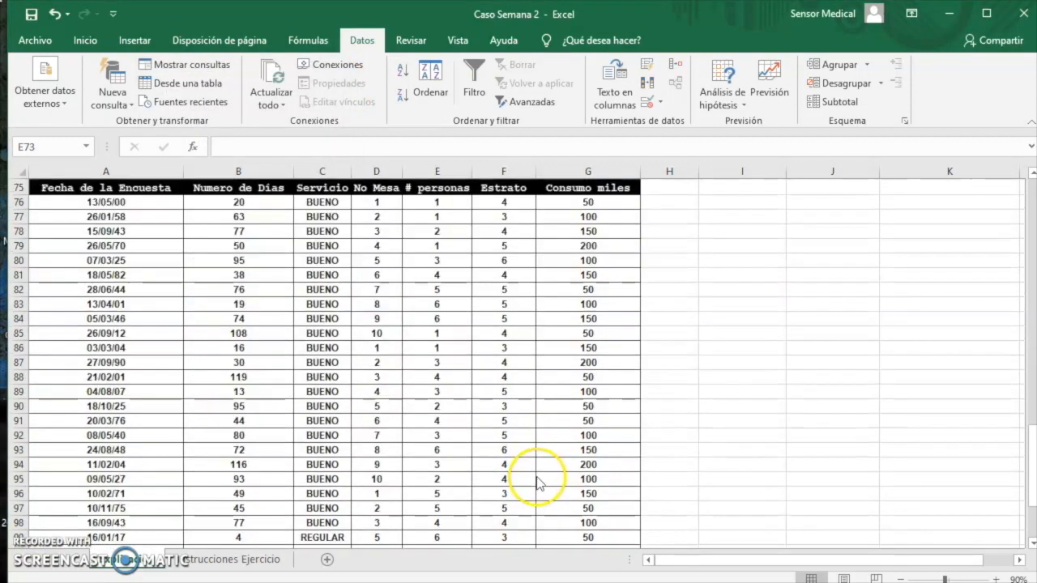
scroll(497, 470, "up", 3)
scroll(406, 474, "up", 5)
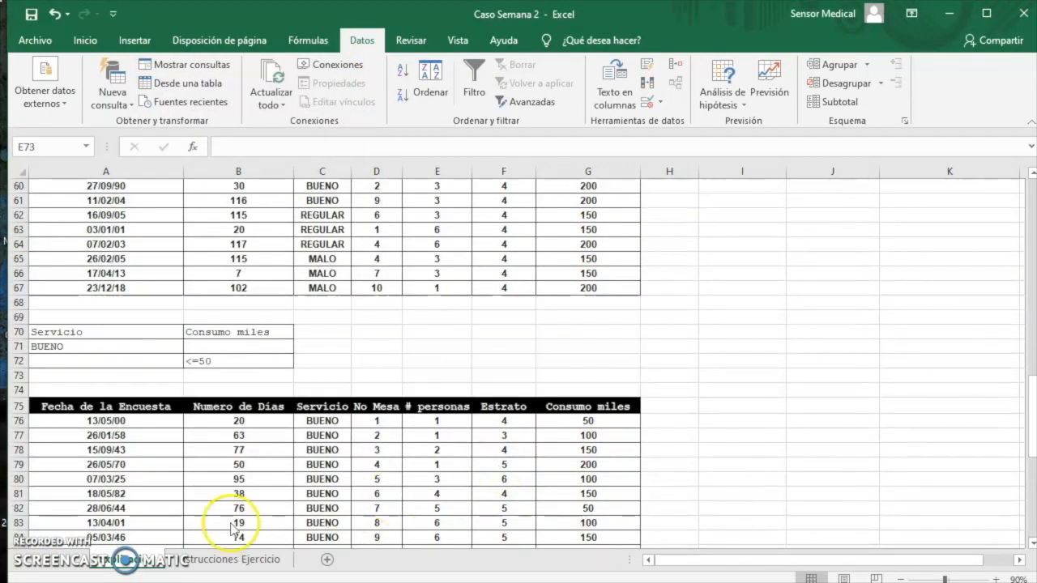
scroll(114, 470, "down", 10)
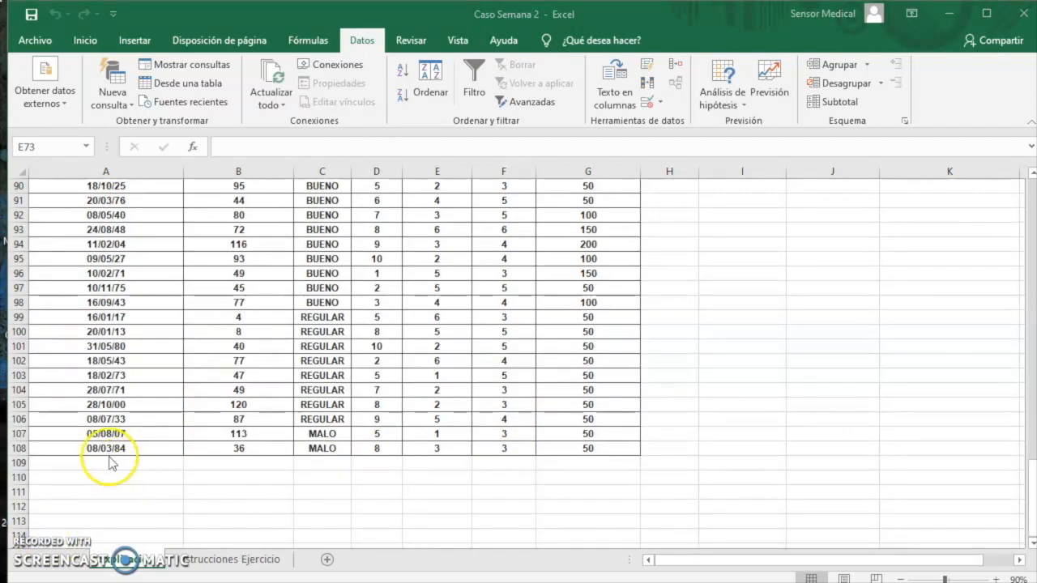
Read exercise 9 on the Instrucciones Ejercicio sheet, then review the service categories in I11:I15 on the Explicación sheet
left_click(266, 559)
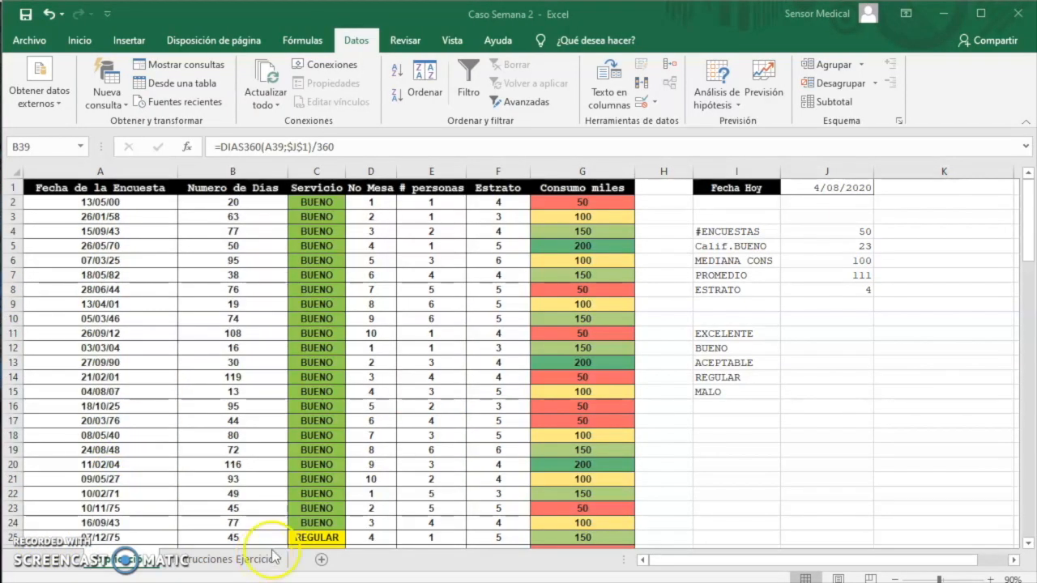
left_click(213, 560)
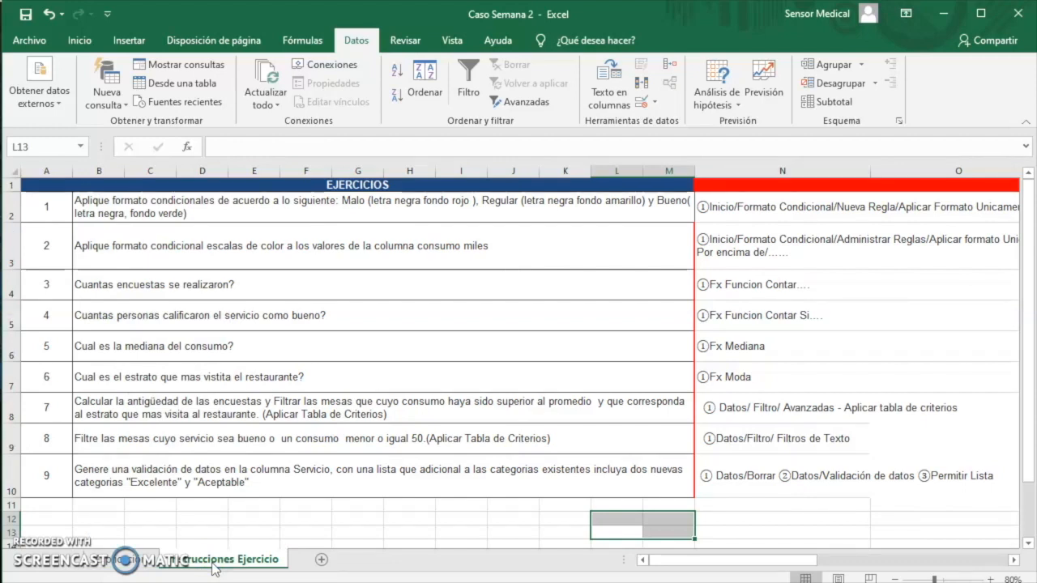
left_click(150, 564)
left_click(708, 390)
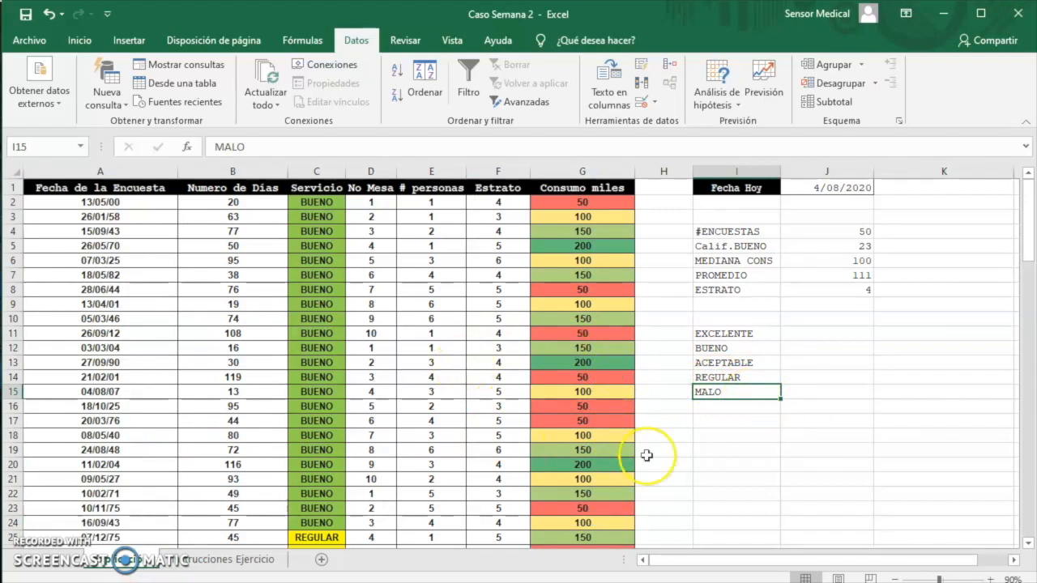
left_click(764, 332)
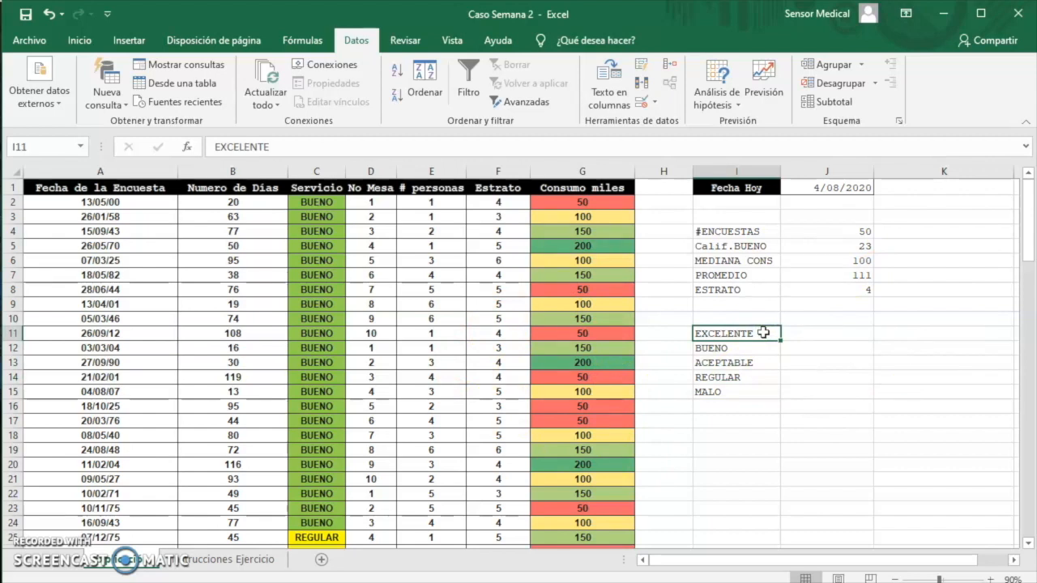
key("Right")
key("Down")
key("Left")
key("Down")
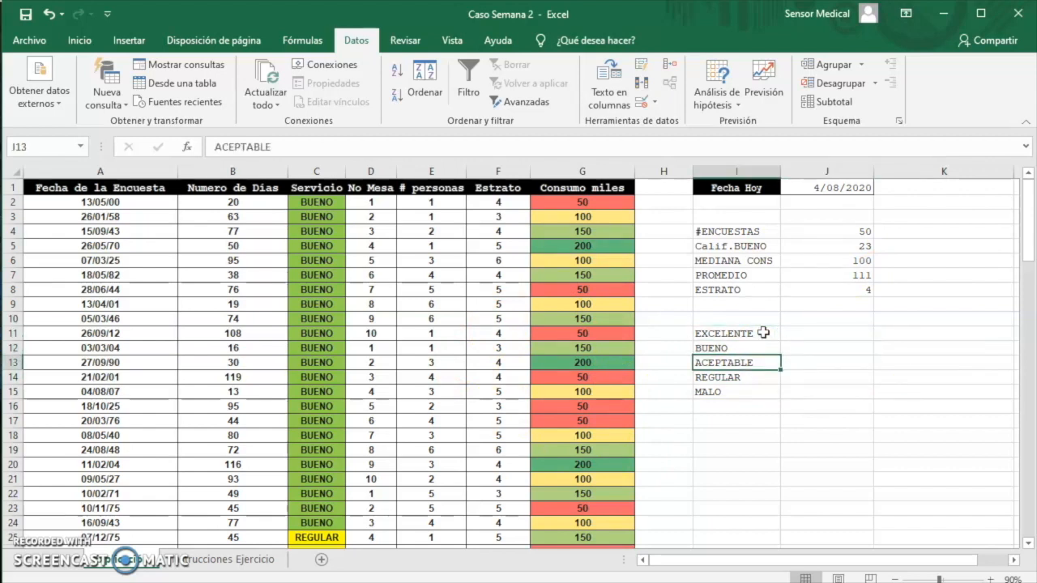
Apply list data validation to all Servicio ratings from C2 down, using $I$11:$I$15 as the source
key("Down")
key("Down")
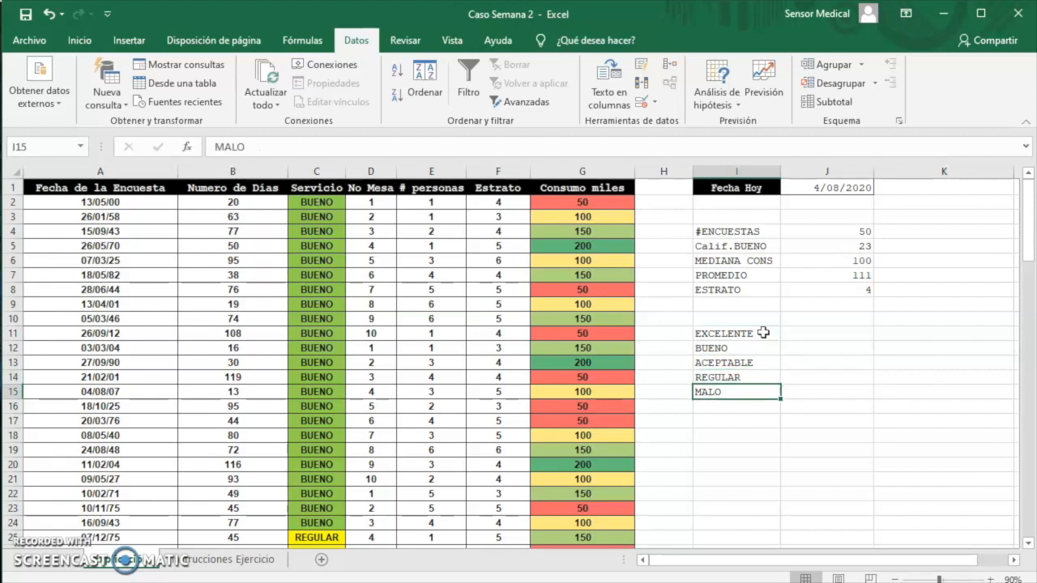
left_click(330, 205)
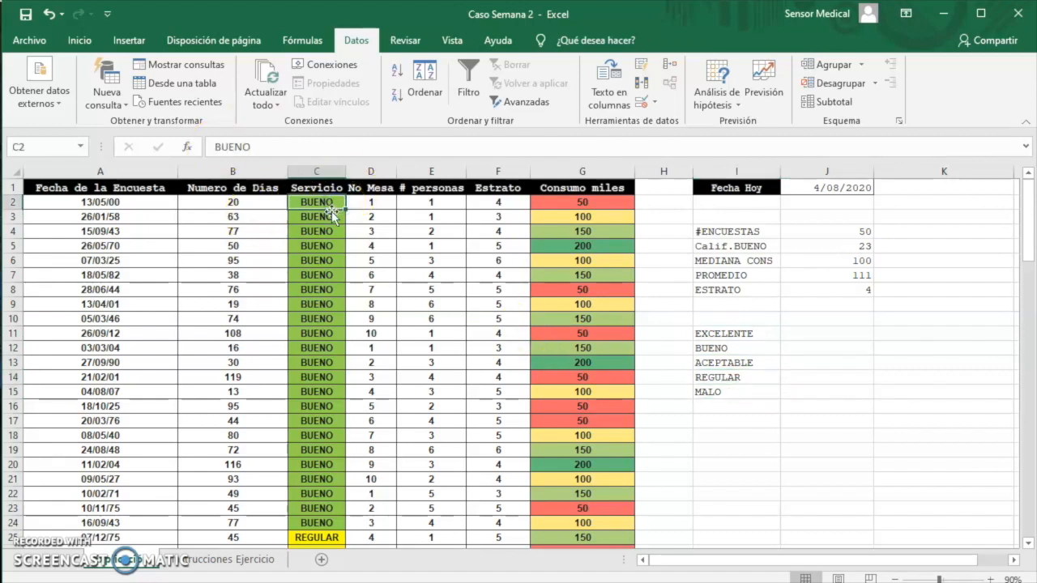
key("ctrl+shift+Down")
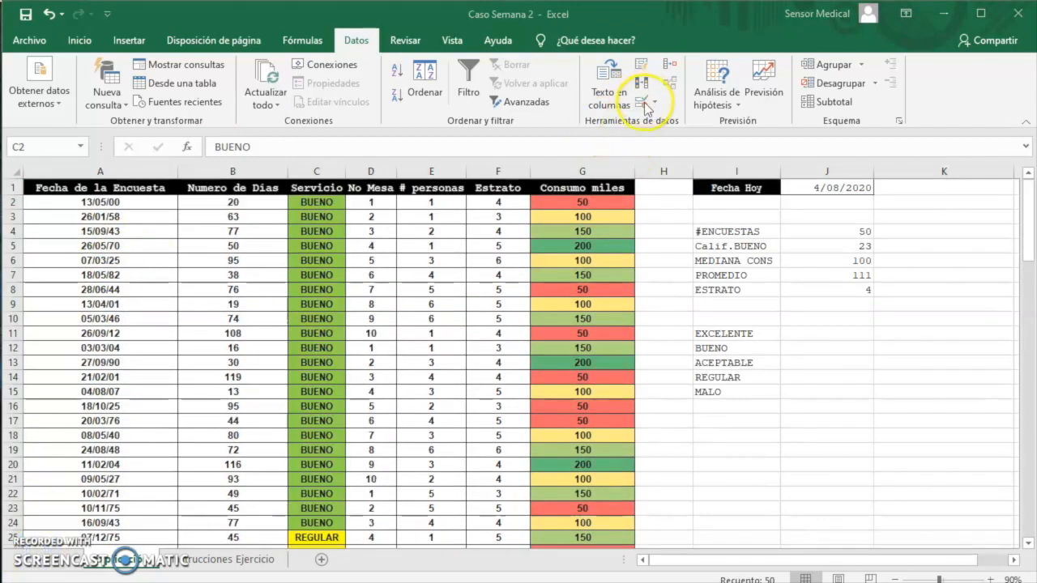
left_click(646, 109)
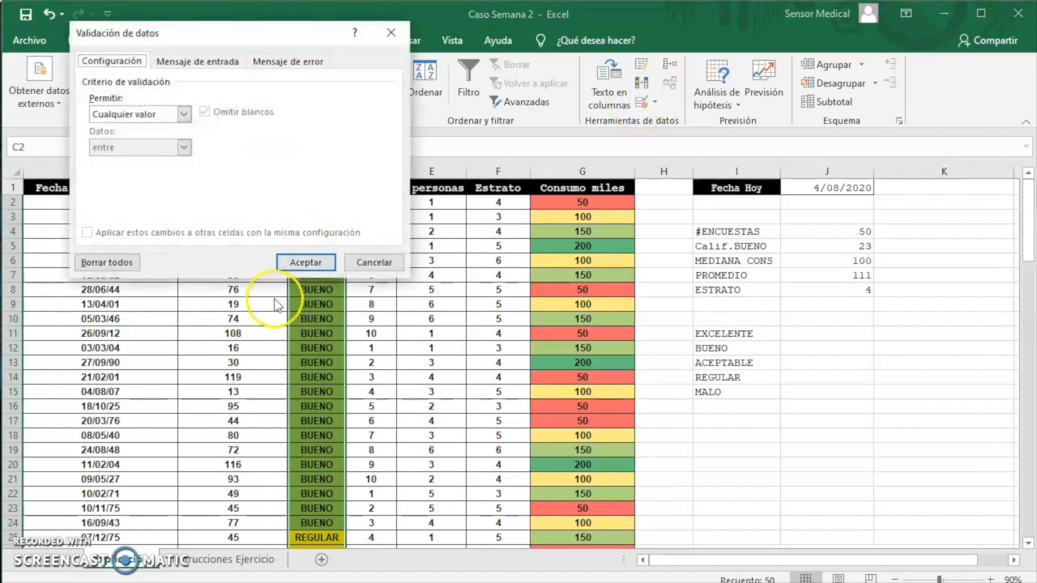
left_click(40, 545)
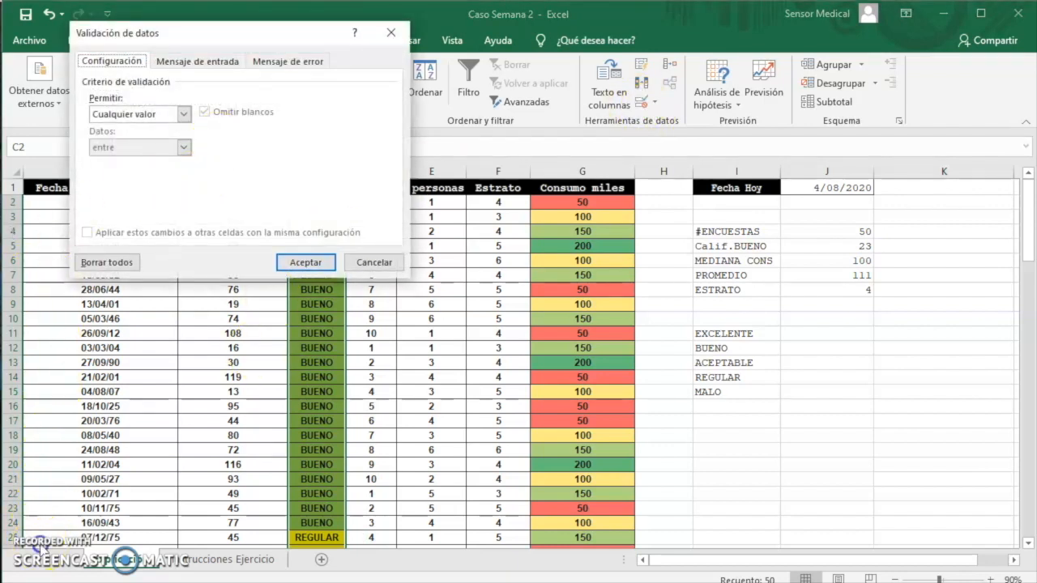
left_click(187, 63)
left_click(99, 63)
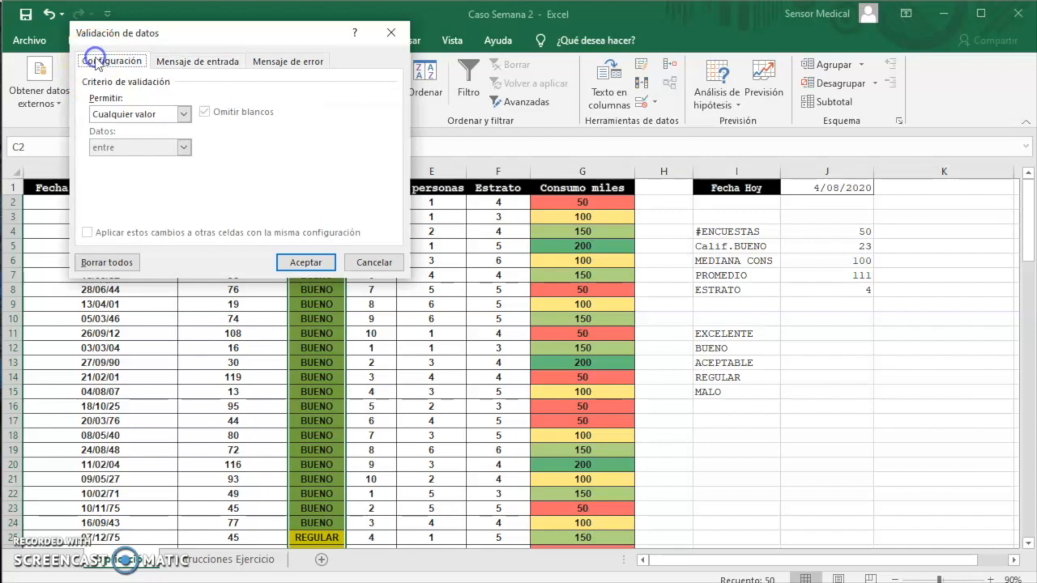
left_click(185, 116)
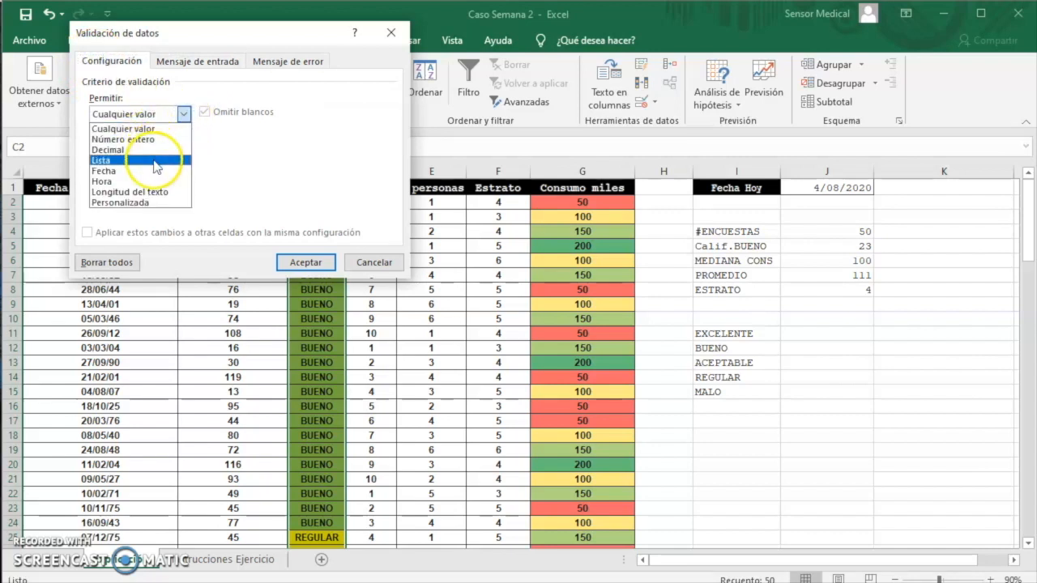
left_click(156, 161)
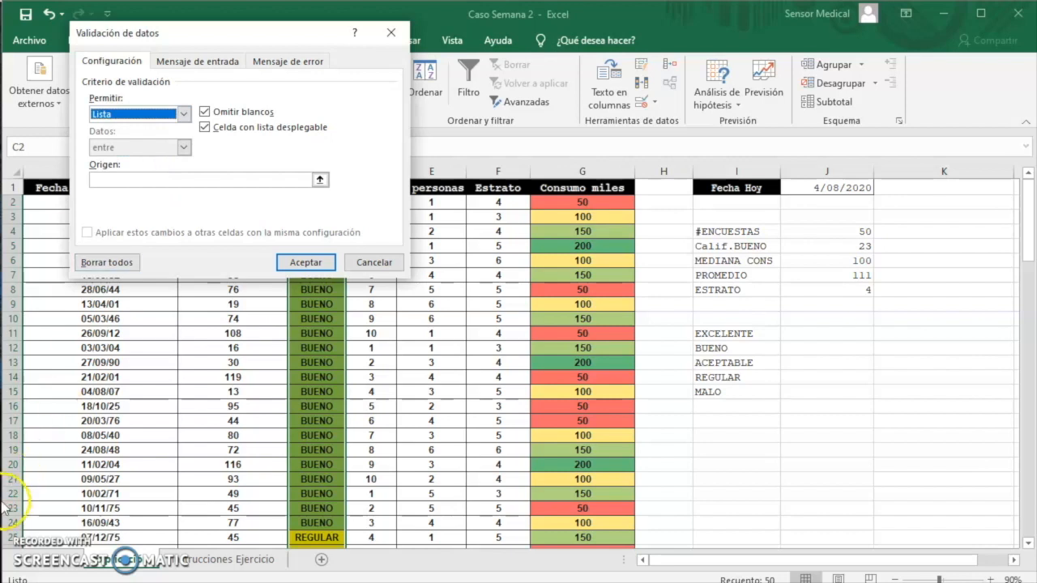
left_click(316, 192)
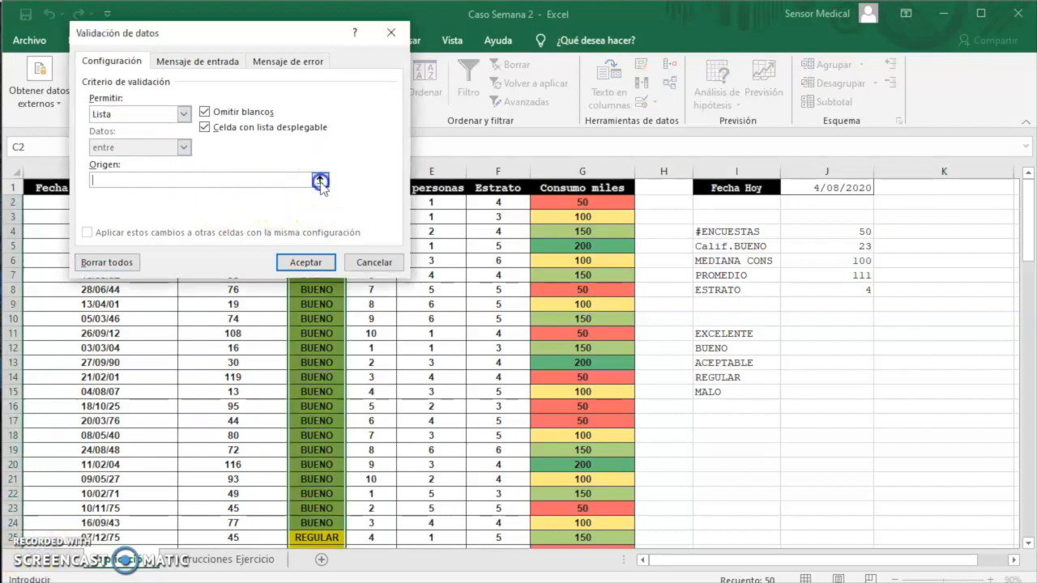
left_click_drag(734, 333, 739, 391)
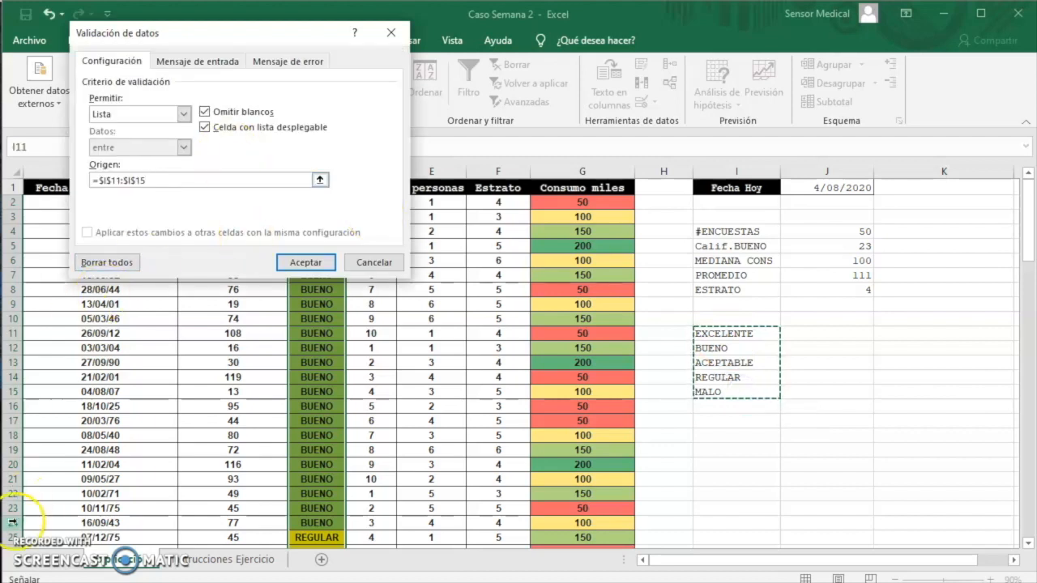
Give the validation an error alert titled CALIFICACION NO VALIDA with the message CALIFICACION NO VALIDA PARA LA ENCUESTA, and apply it
left_click(207, 63)
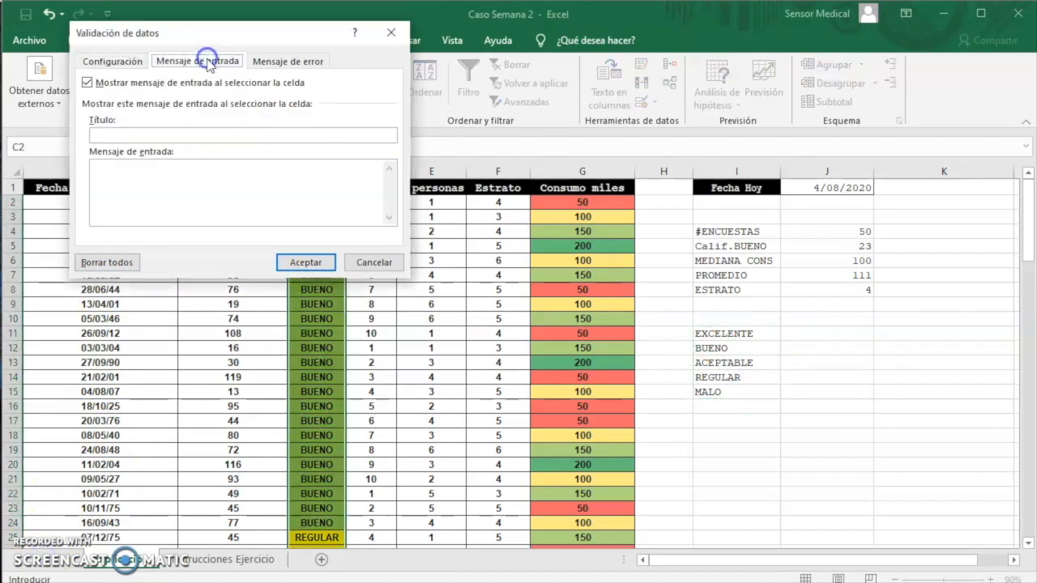
left_click(272, 65)
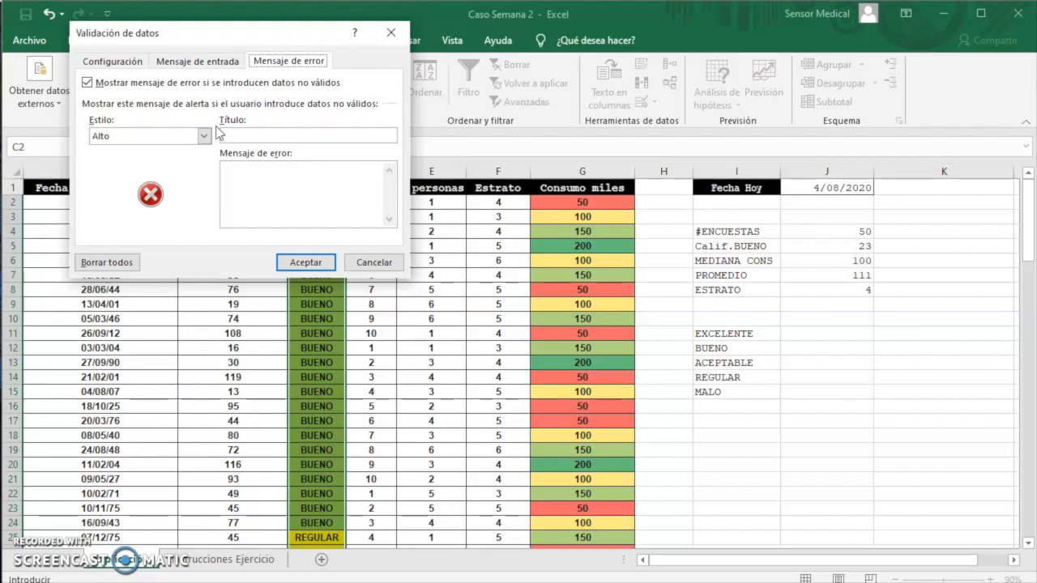
key("ctrl+Tab")
left_click(292, 61)
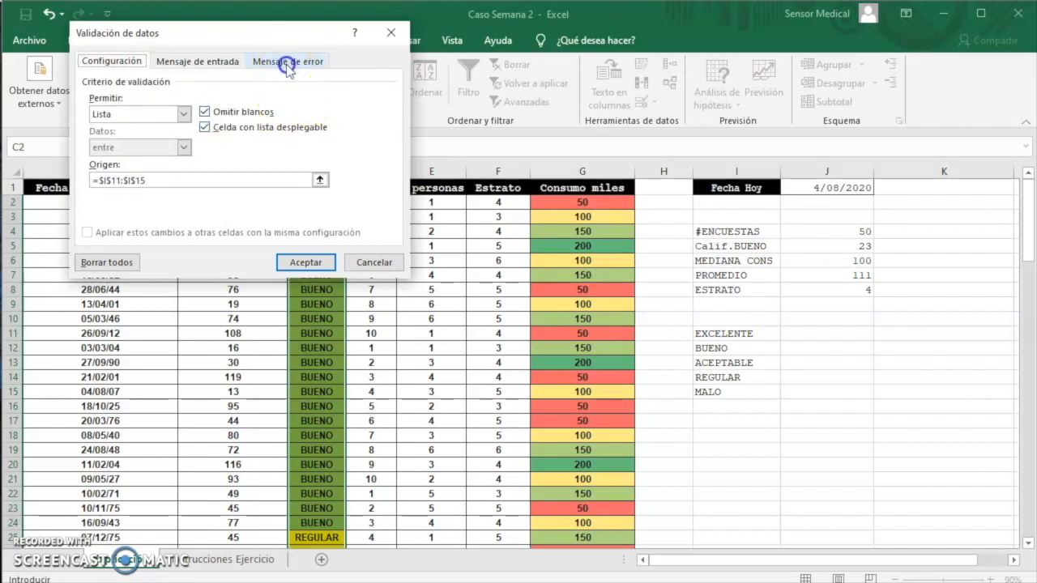
left_click(254, 134)
key("Caps_Lock")
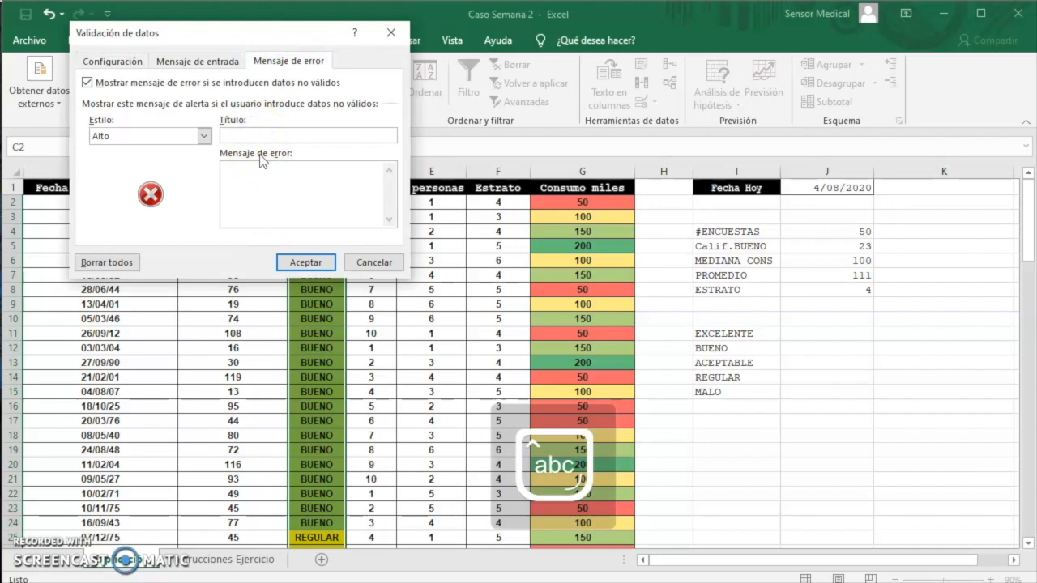
type("CALIFICACION NO VALIDA")
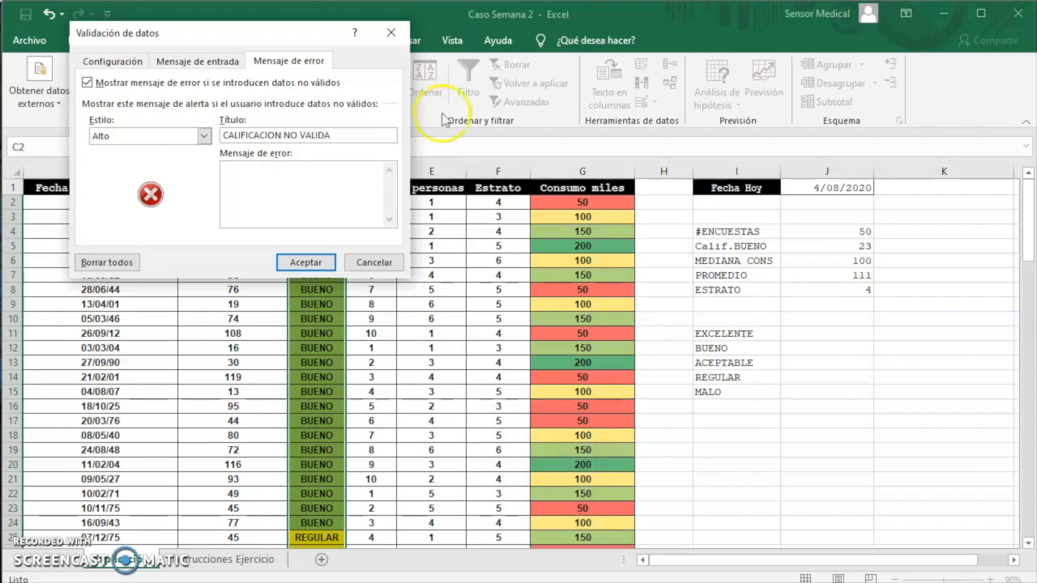
left_click(312, 192)
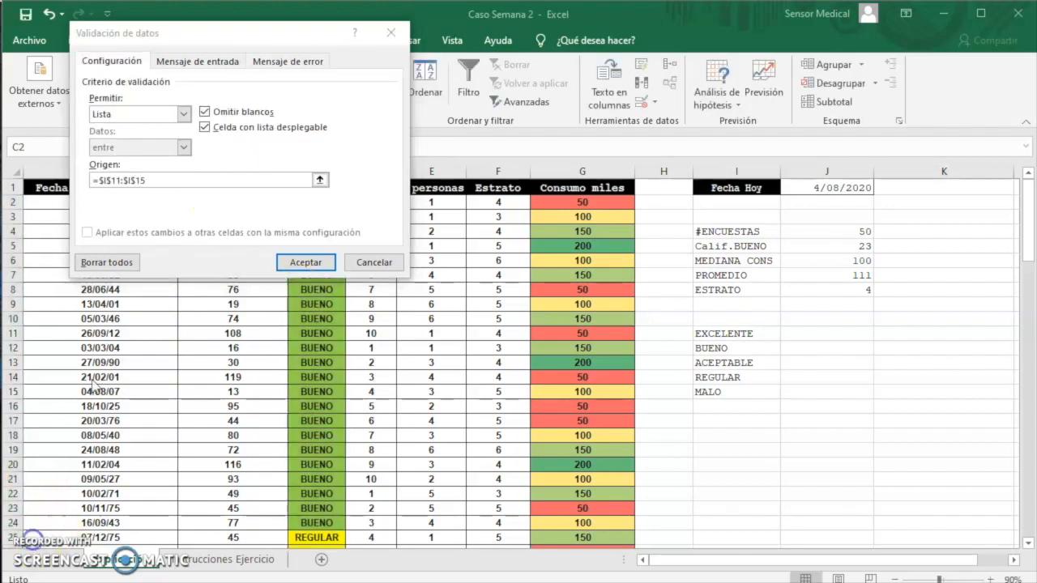
left_click(313, 265)
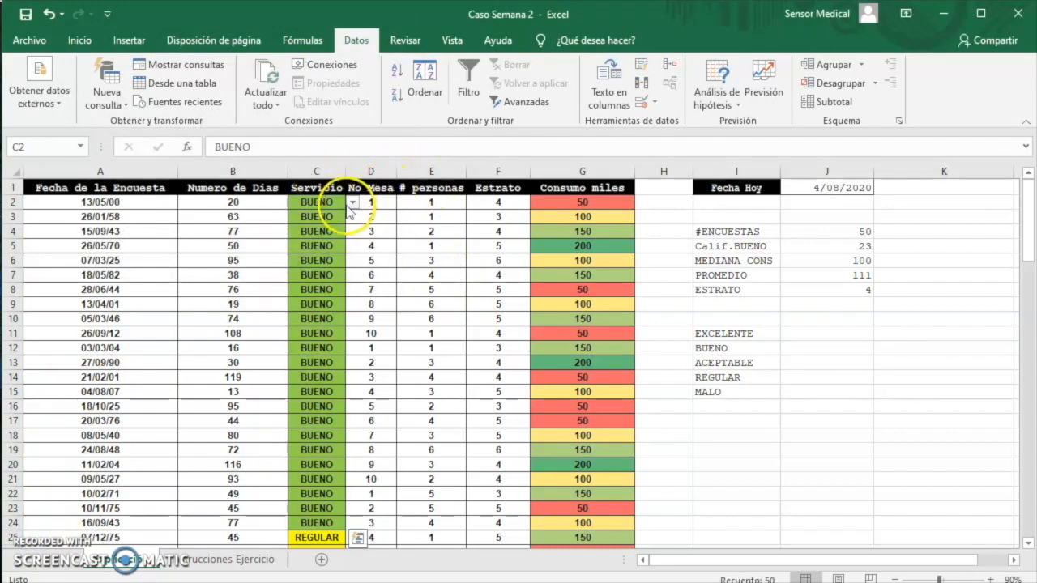
Test the validation list in C9 by choosing EXCELENTE and setting the cell back to BUENO
key("ctrl+space")
left_click(353, 204)
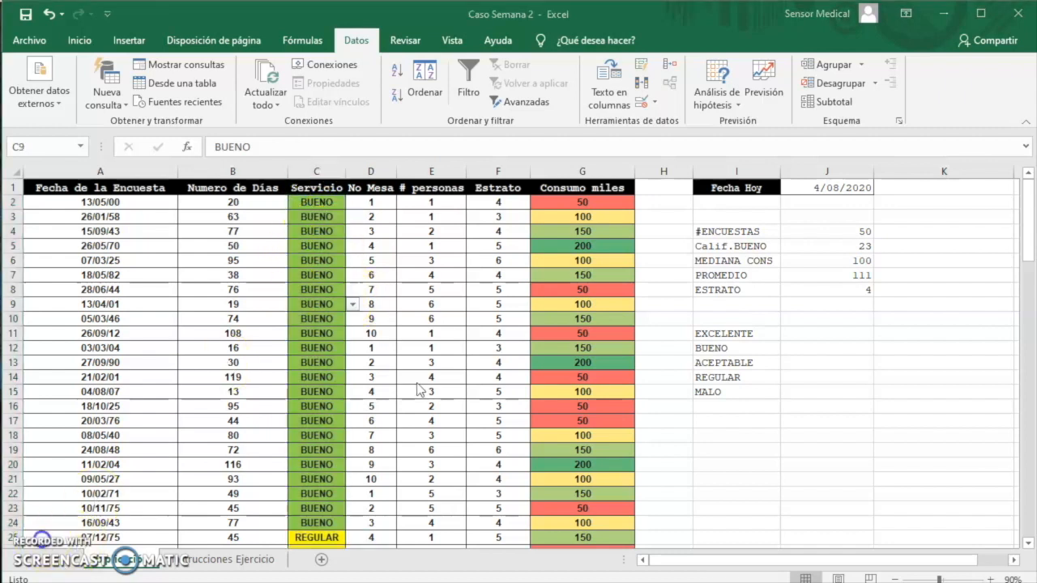
left_click(351, 305)
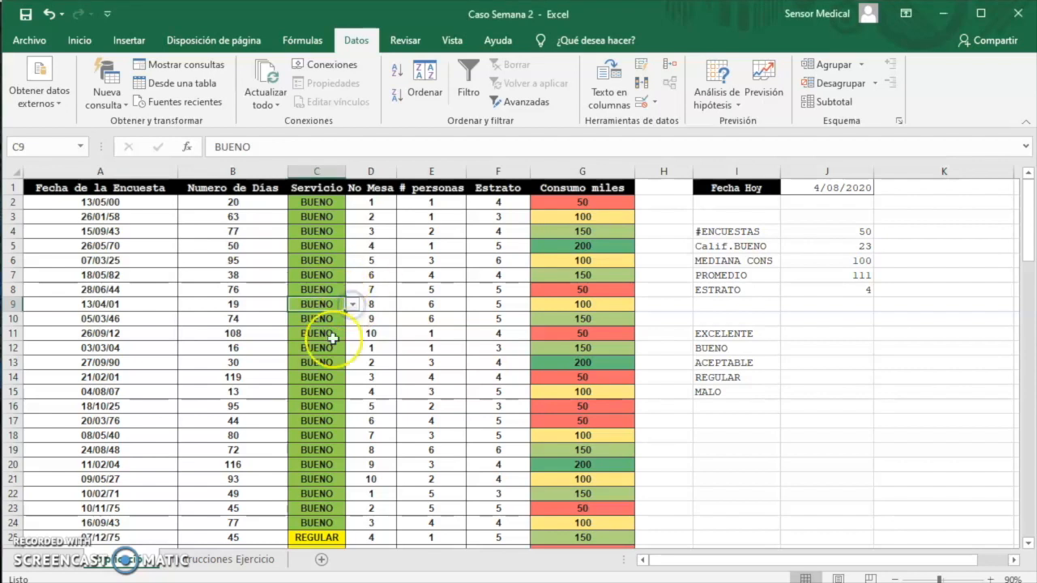
left_click(354, 305)
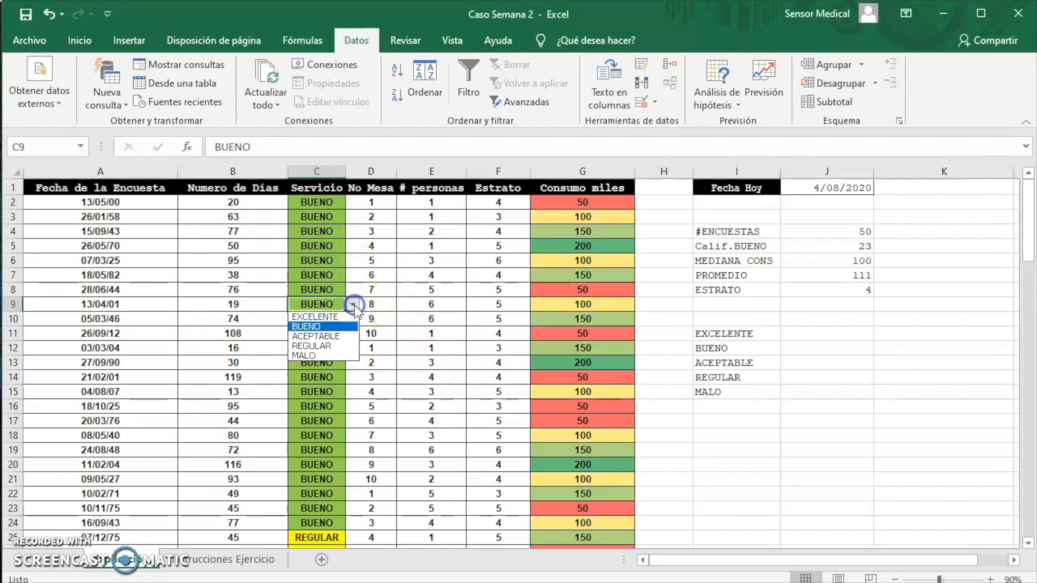
left_click(322, 317)
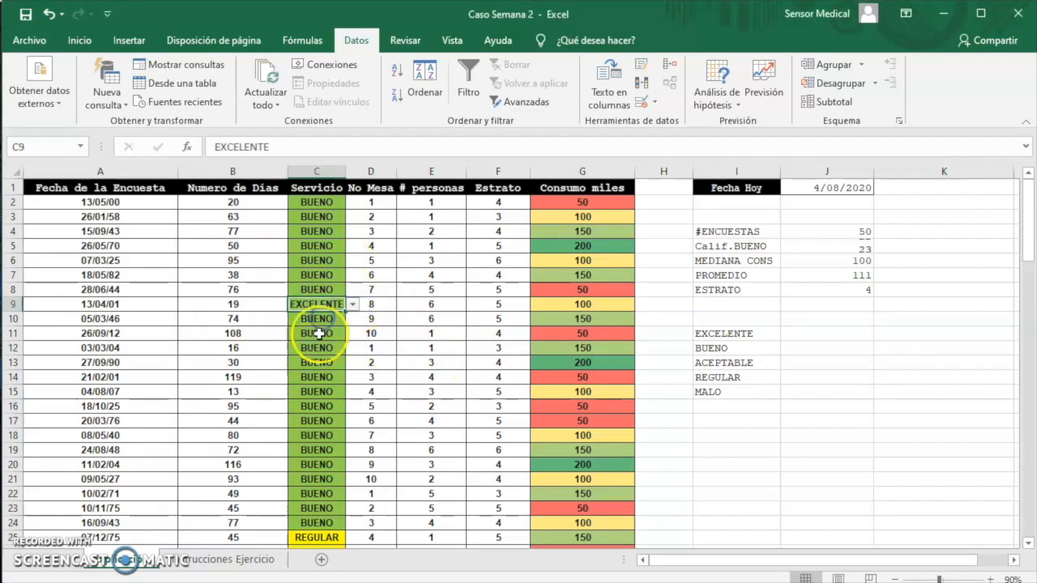
left_click(354, 304)
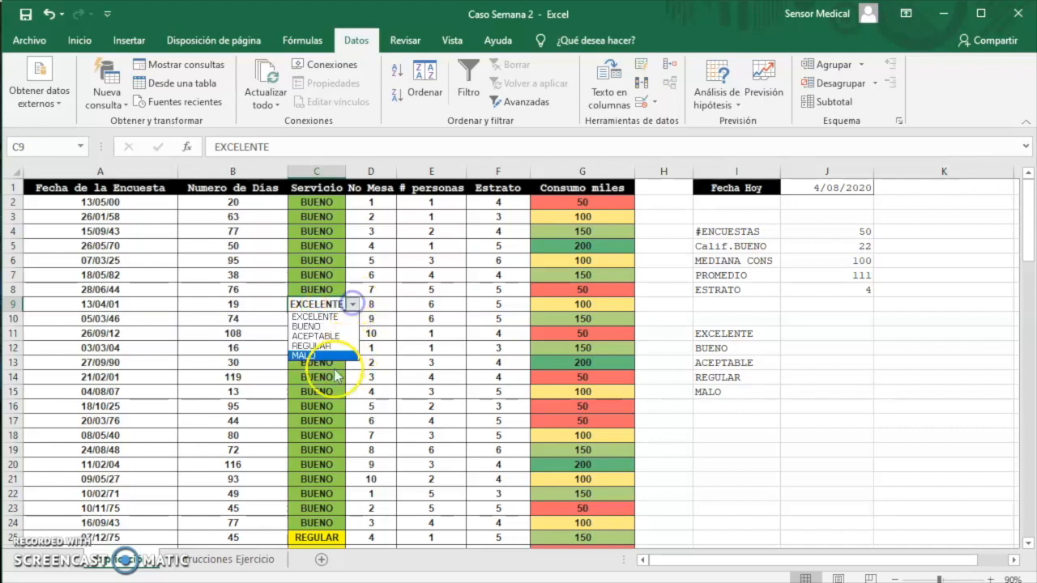
left_click(319, 327)
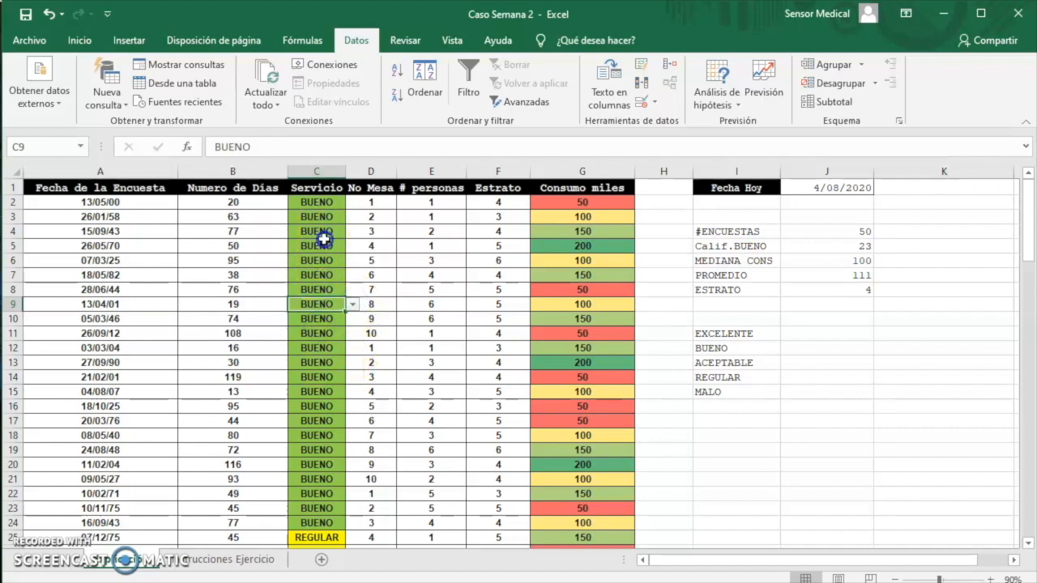
Try to enter the unlisted rating SOBRESALIENTE in C5 to test the validation, and cancel the entry
left_click(324, 246)
double_click(328, 246)
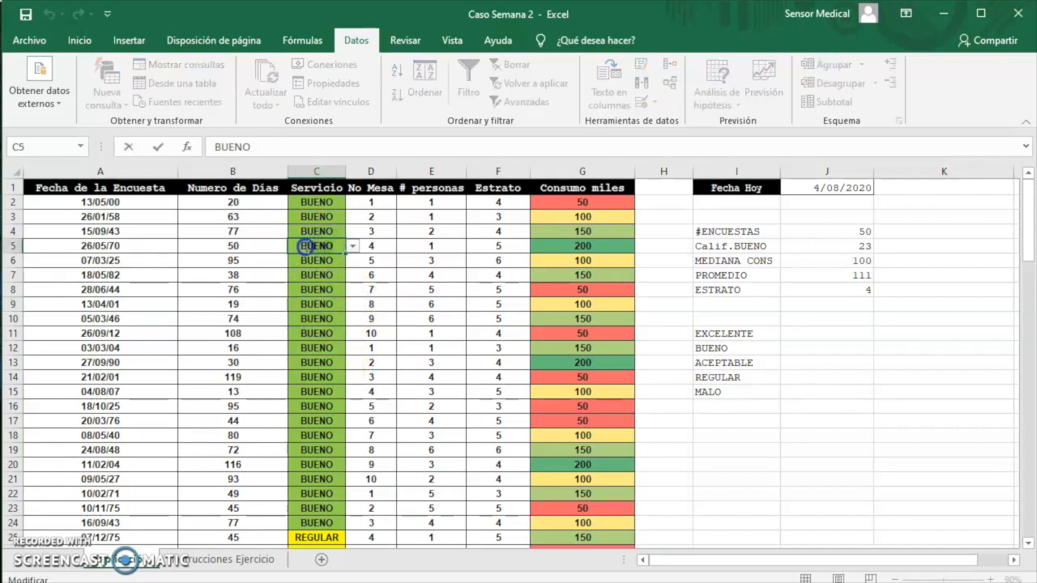
key("Escape")
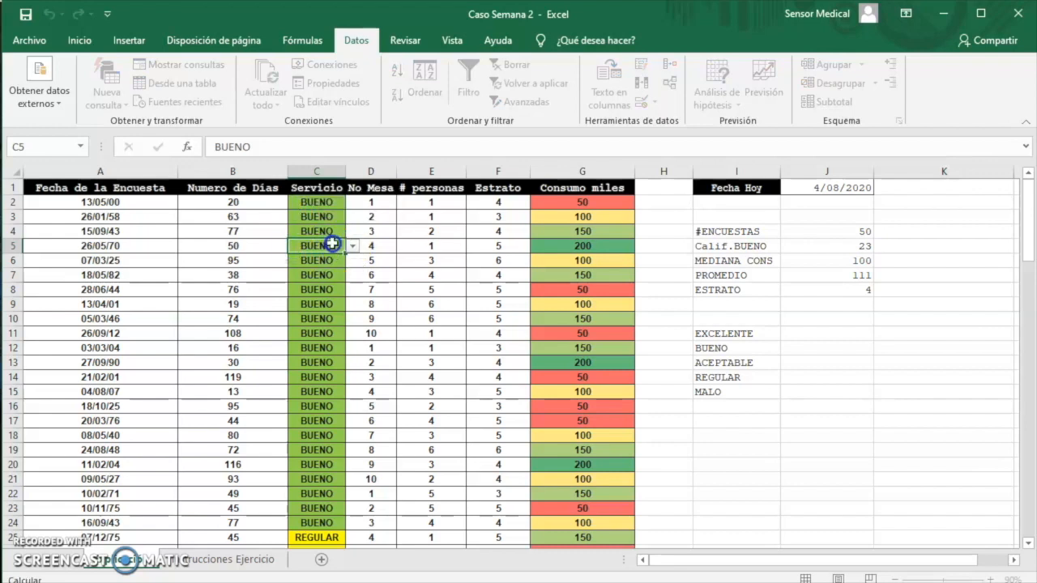
double_click(333, 245)
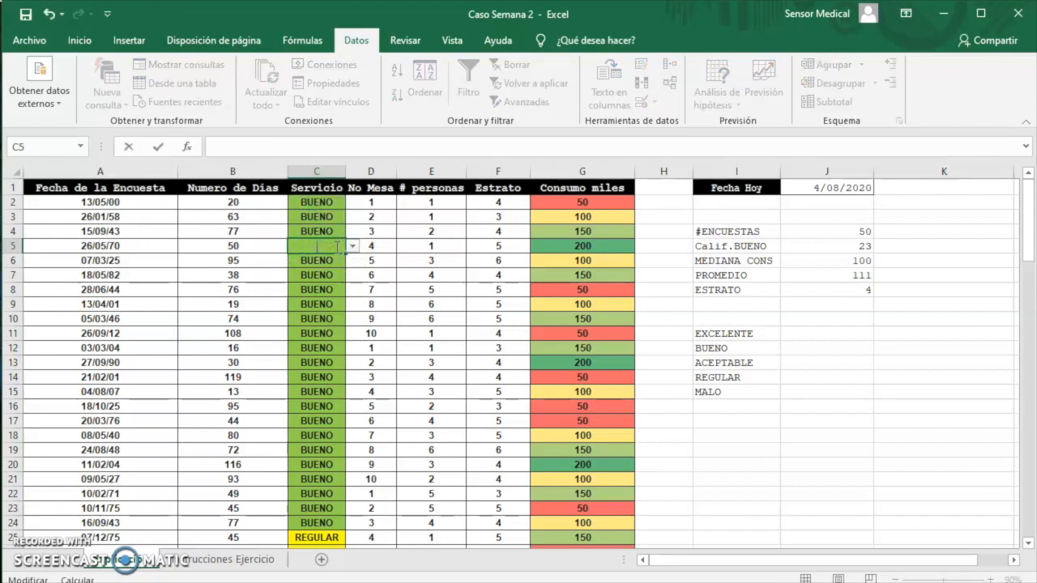
type("SOBRESA")
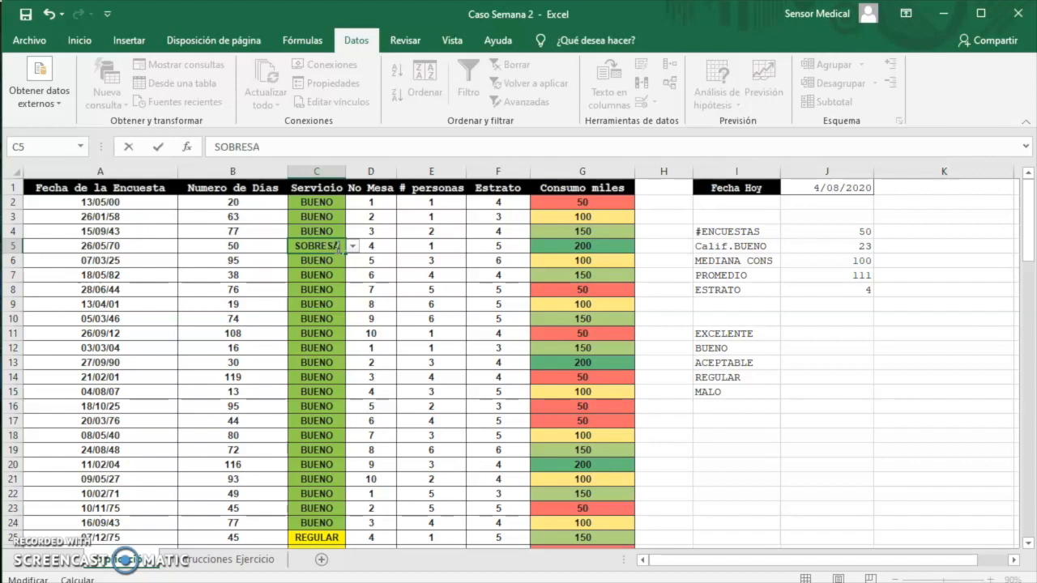
type("LIENTE")
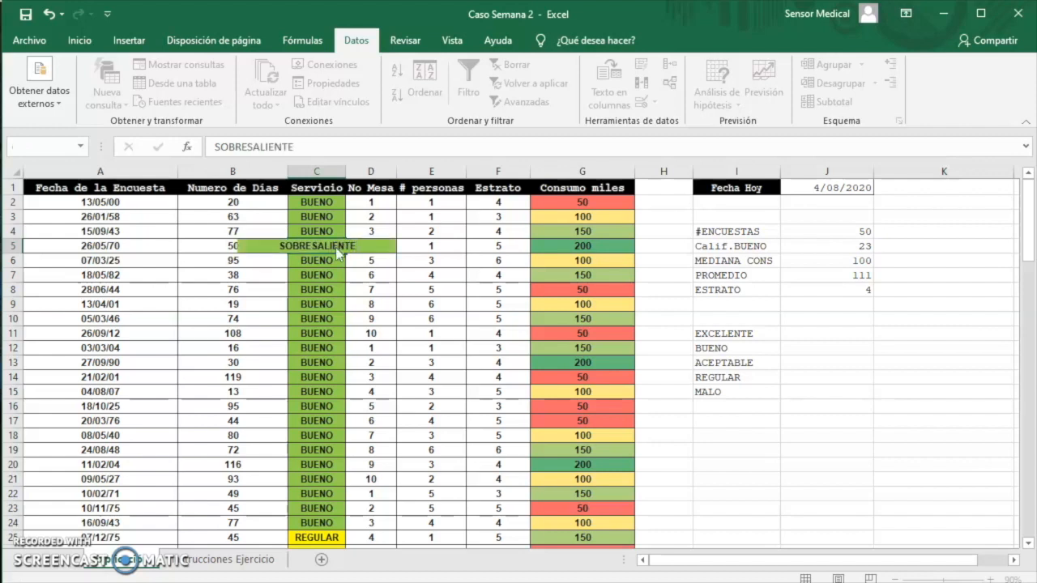
left_click(276, 288)
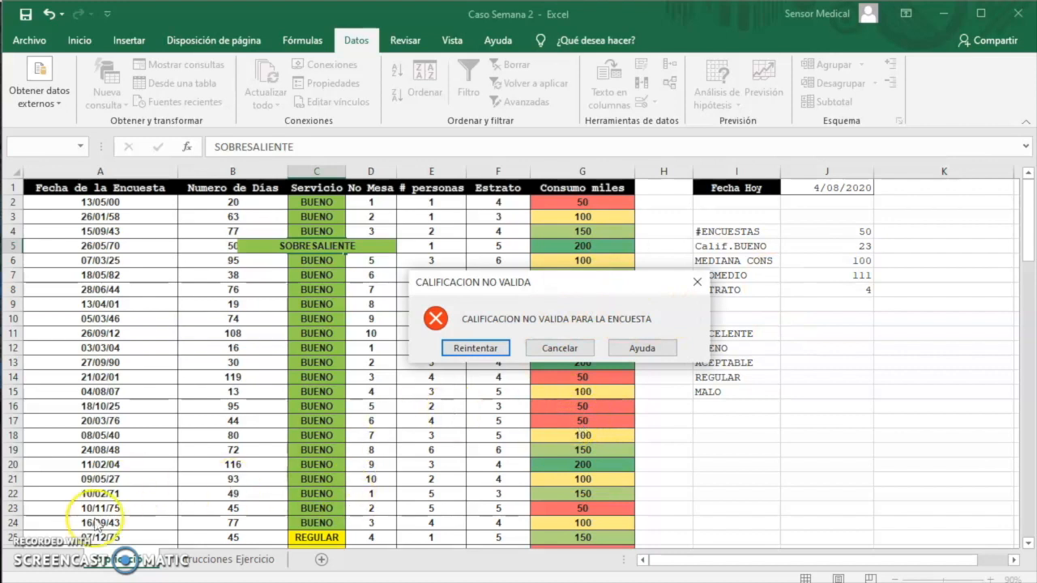
key("Escape")
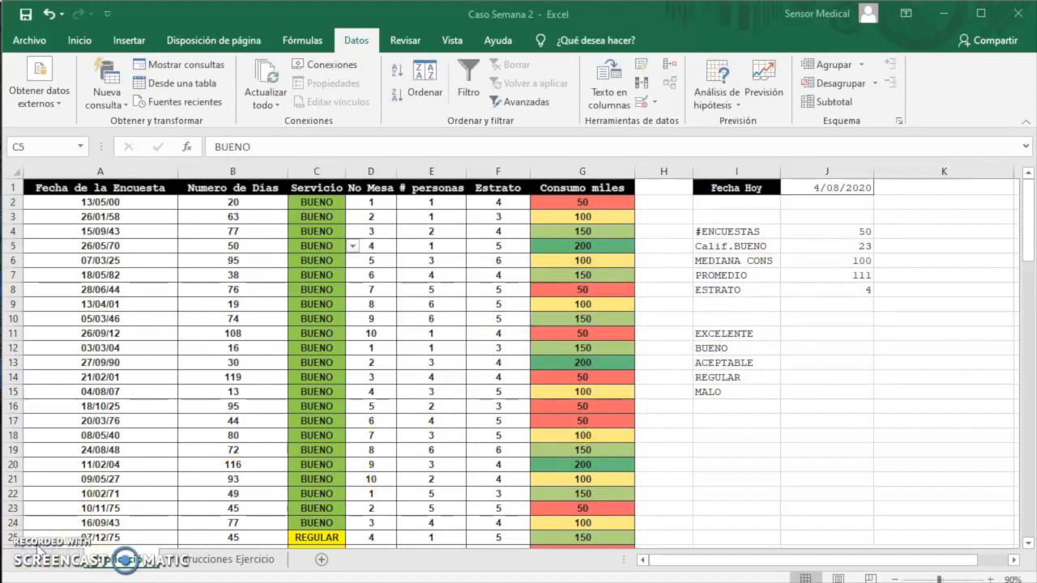